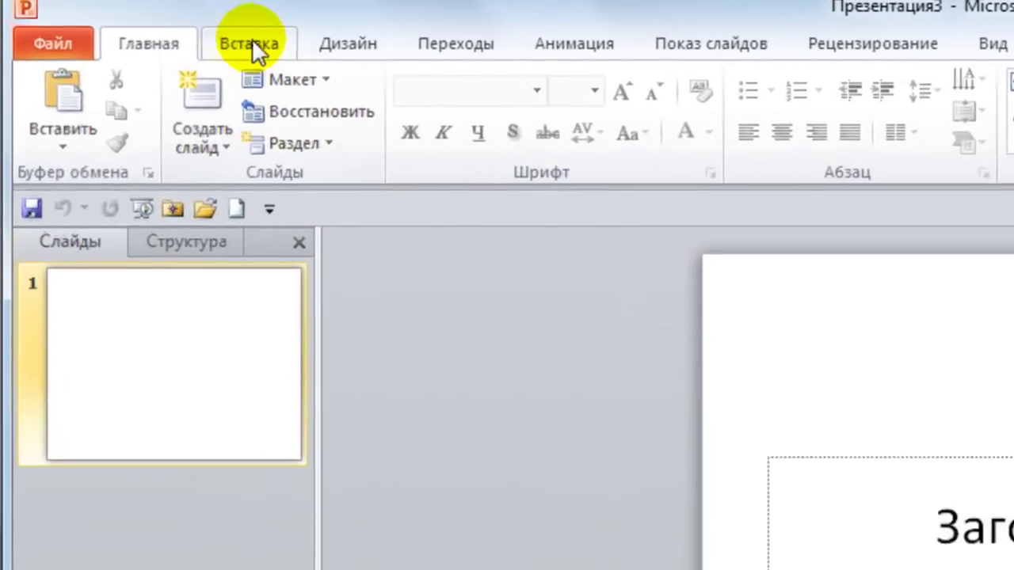
Switch the new blank one-slide presentation to the Вставка (Insert) ribbon commands
left_click(204, 36)
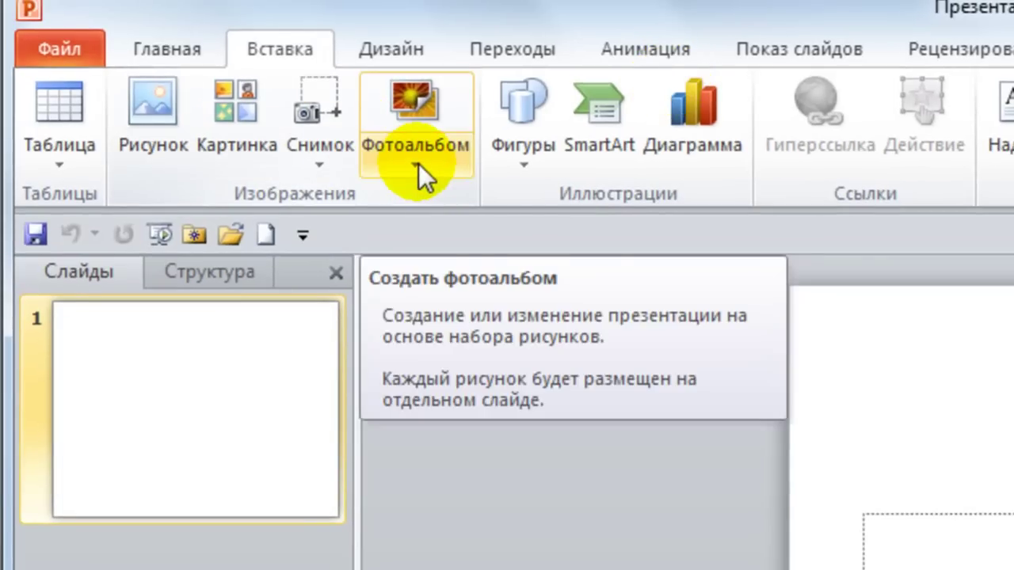
Start a new photo album and add all eight pictures from Образцы изображений
left_click(418, 164)
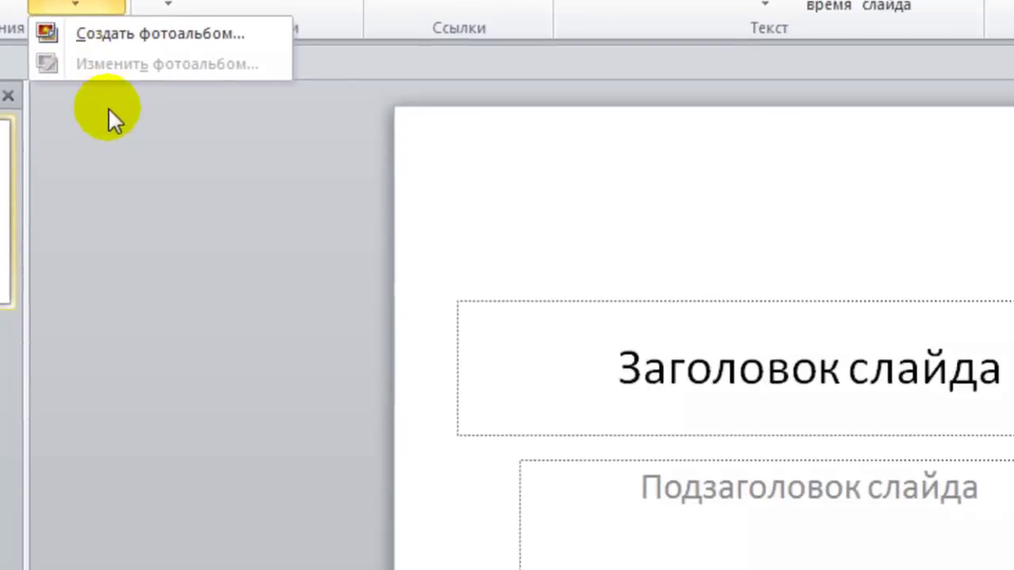
left_click(143, 33)
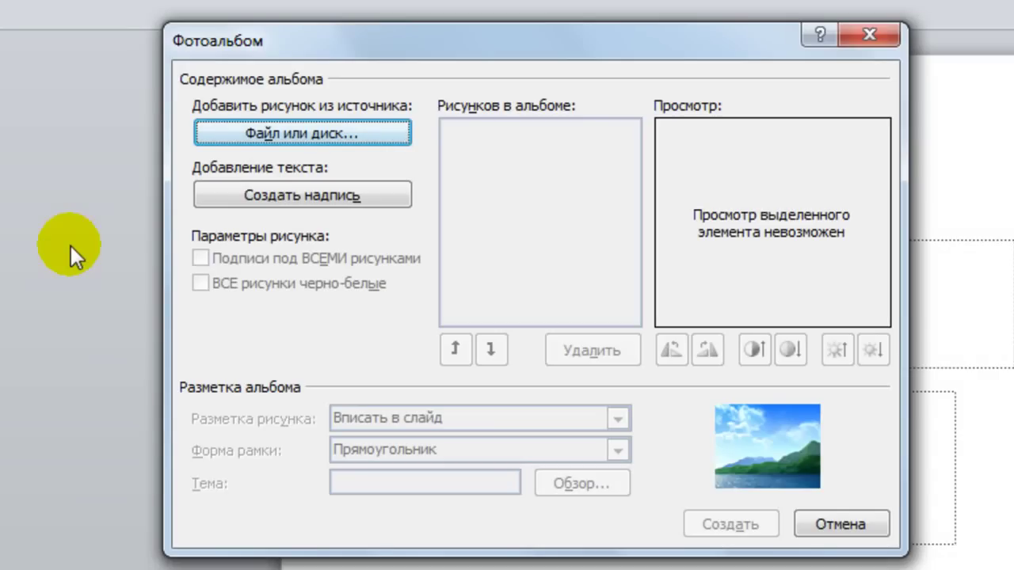
key("Return")
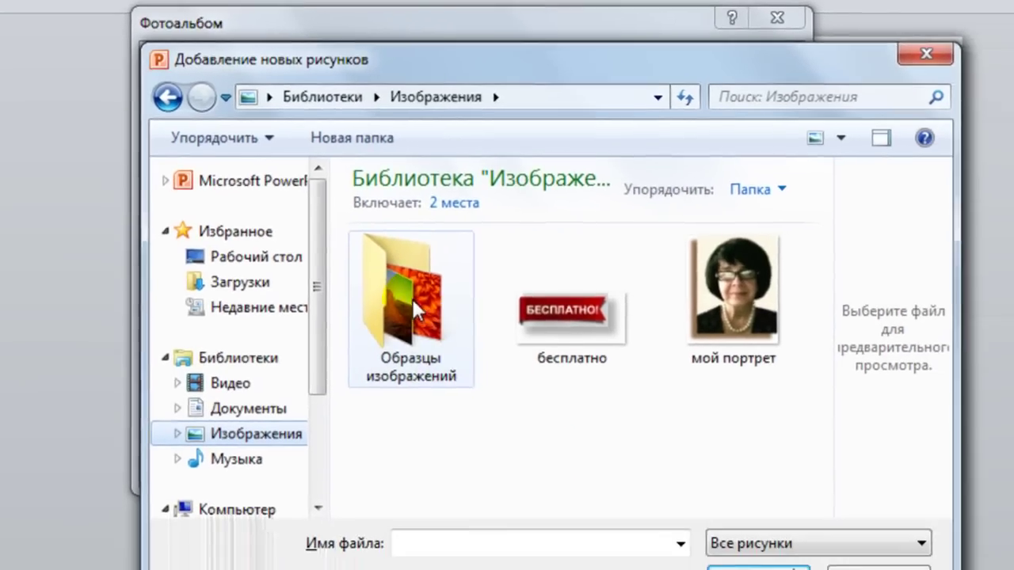
double_click(411, 296)
left_click(413, 262)
key("shift+Right")
key("shift+Right")
key("shift+Right")
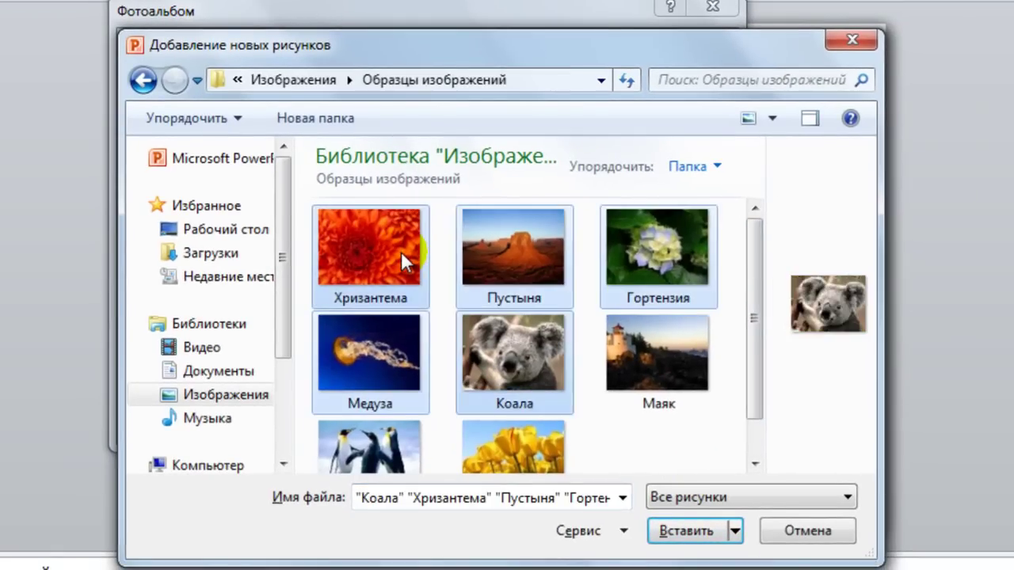
key("shift+Right")
key("shift+Right")
key("shift+Right")
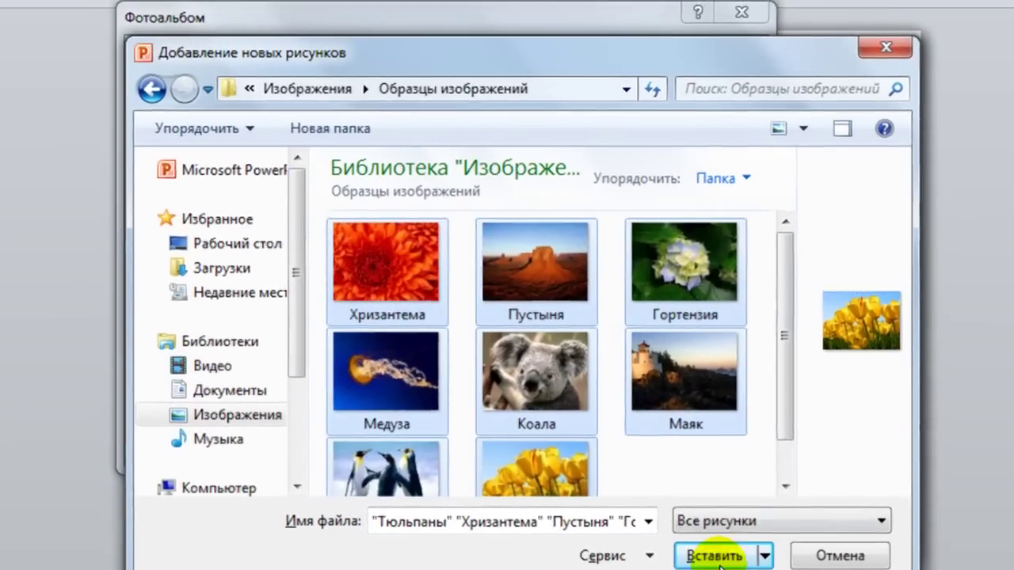
left_click(686, 531)
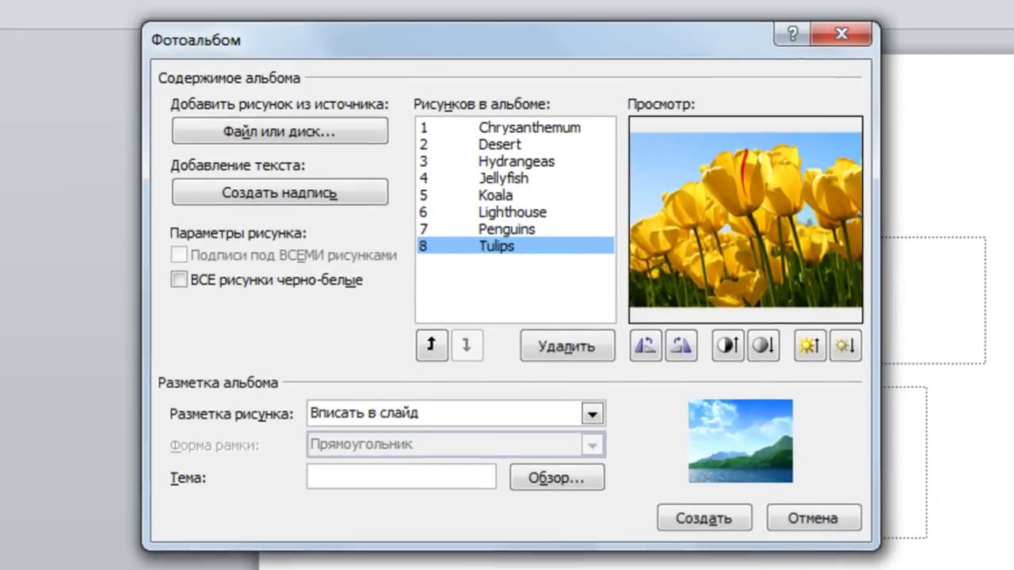
Preview each album picture in turn, from Chrysanthemum through Tulips
left_click(534, 128)
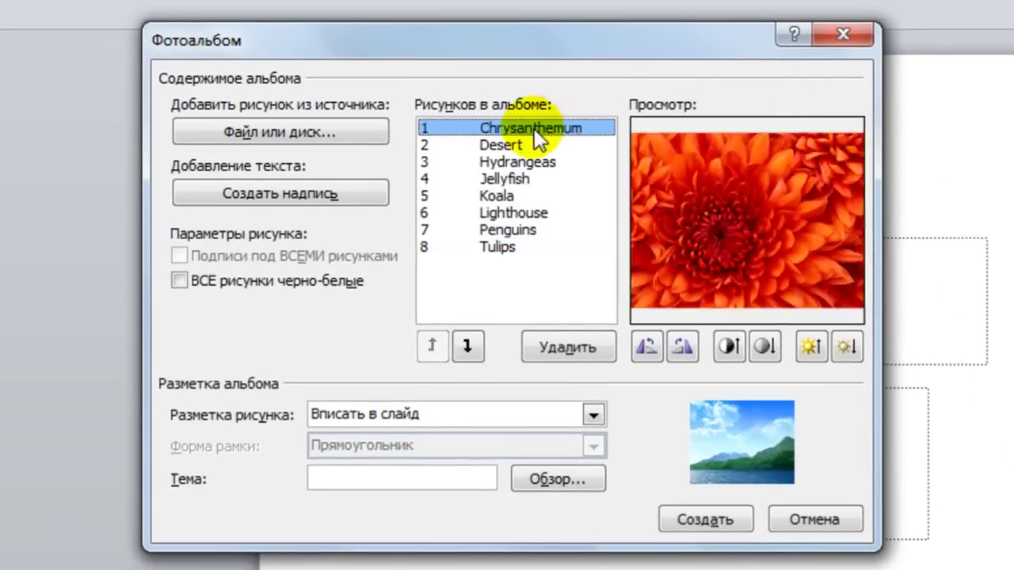
key("Down")
key("Down")
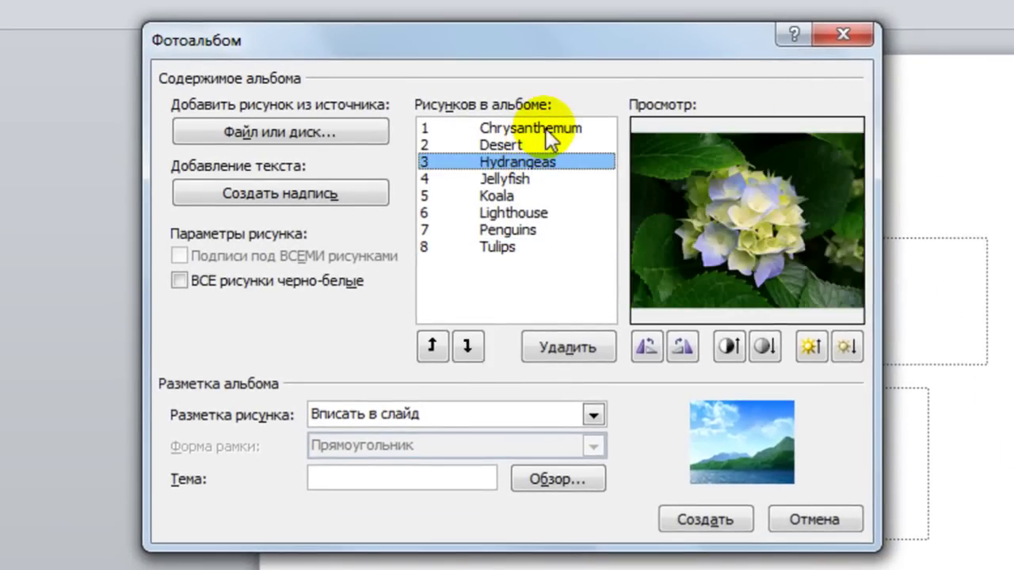
left_click(546, 129)
left_click(536, 144)
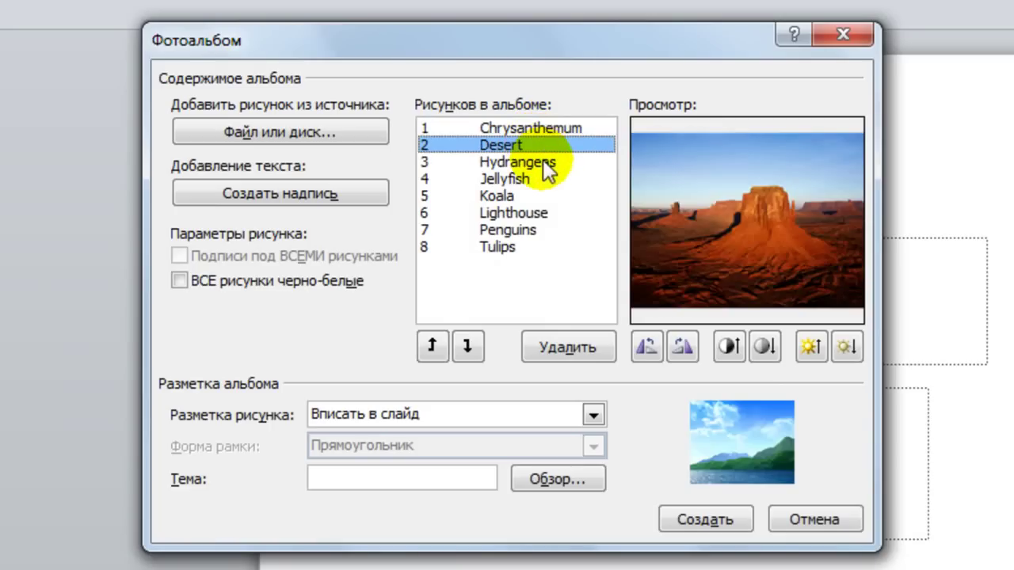
left_click(545, 161)
left_click(538, 177)
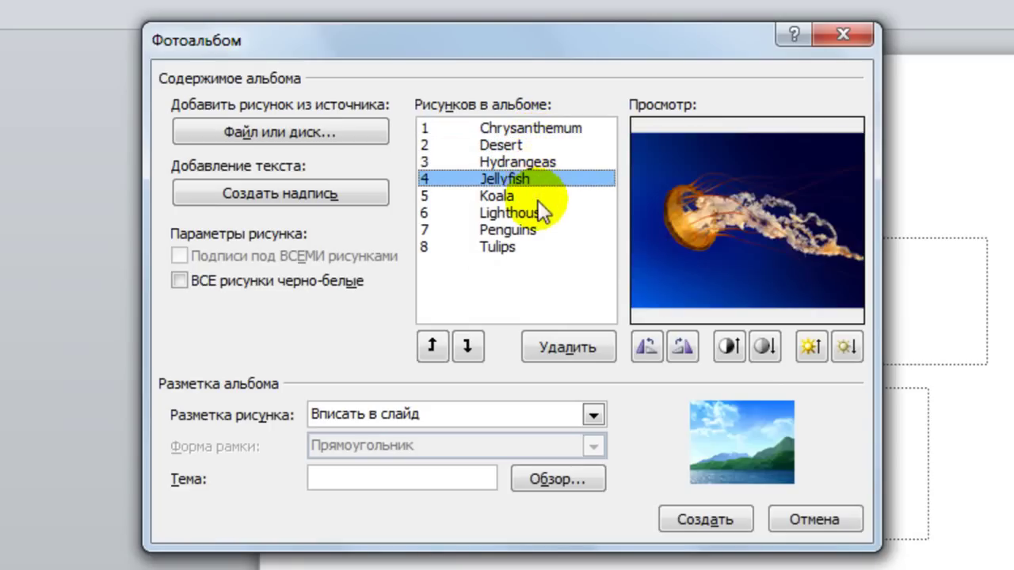
left_click(539, 197)
left_click(542, 212)
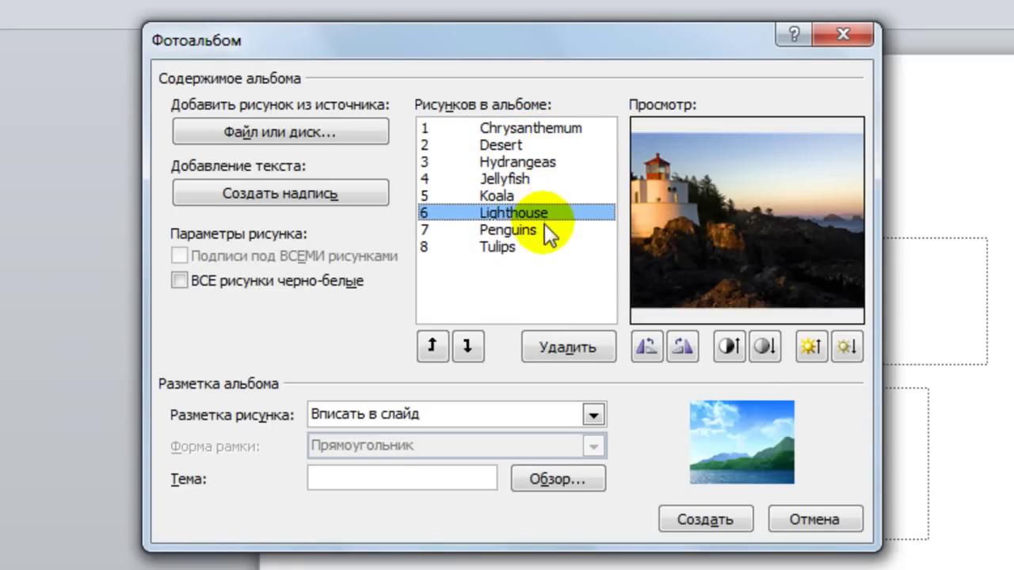
left_click(544, 225)
left_click(525, 246)
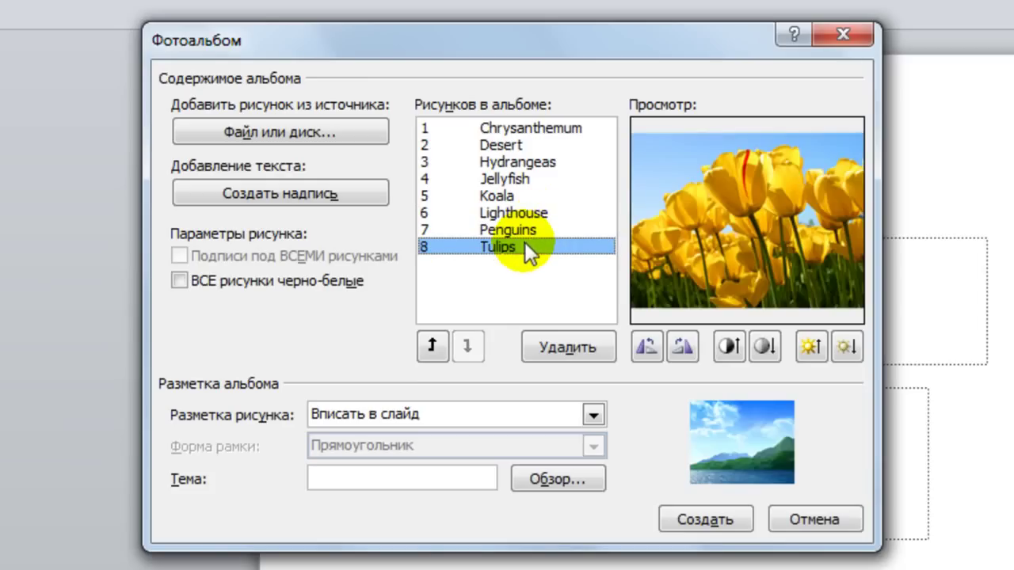
Move Penguins up above Lighthouse, then move Lighthouse down to the last position
left_click(530, 227)
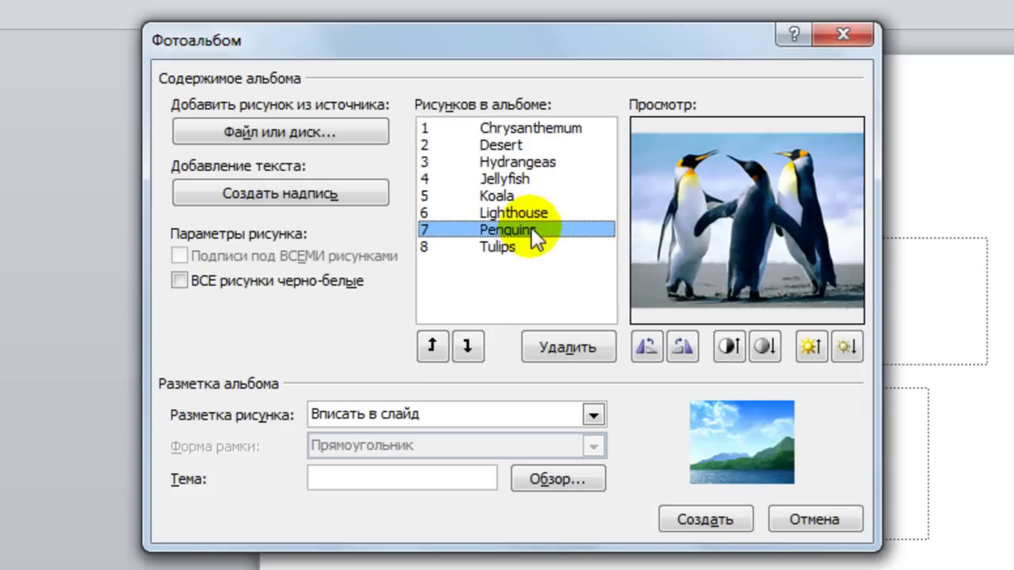
left_click(433, 346)
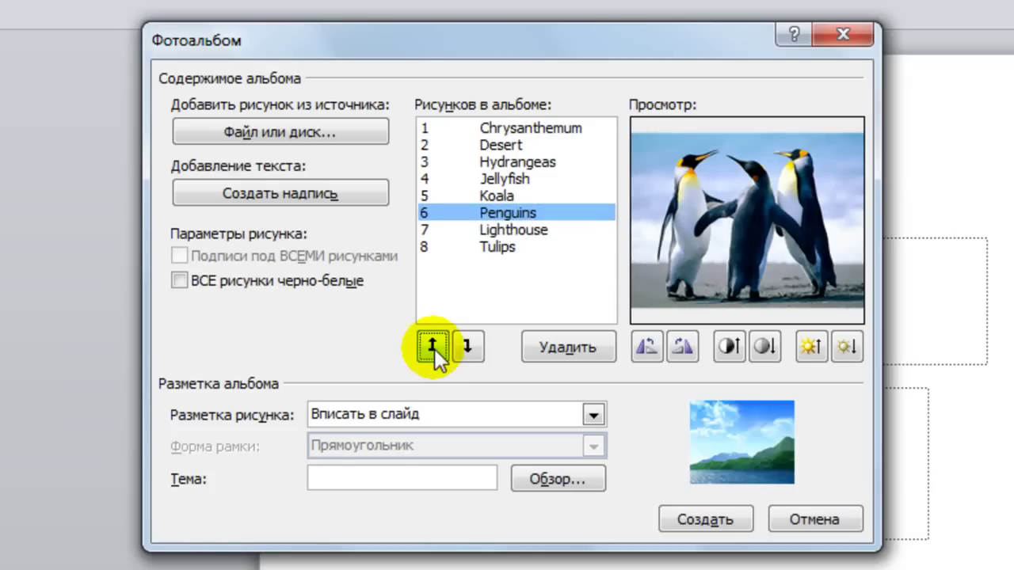
left_click(505, 232)
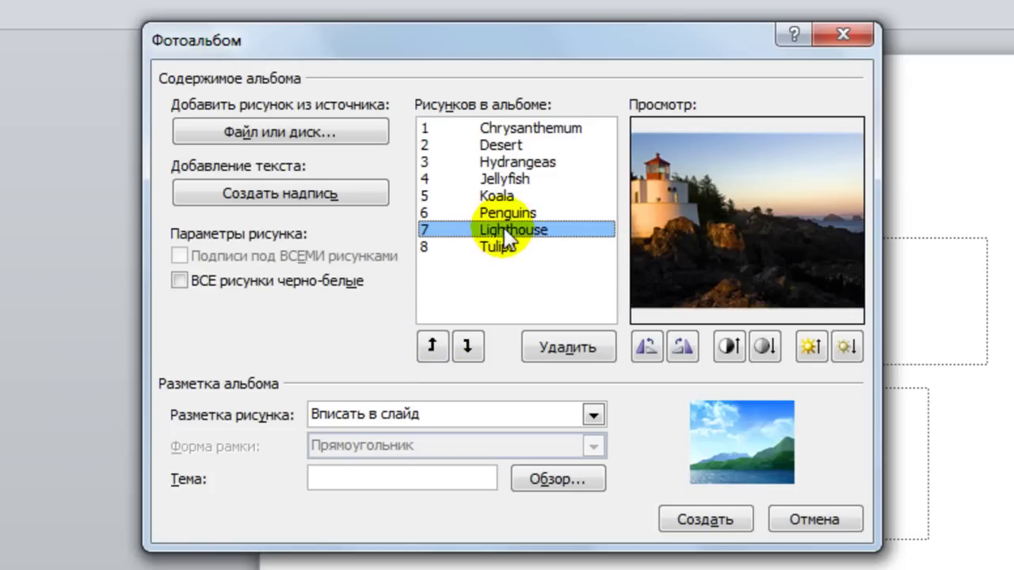
left_click(475, 353)
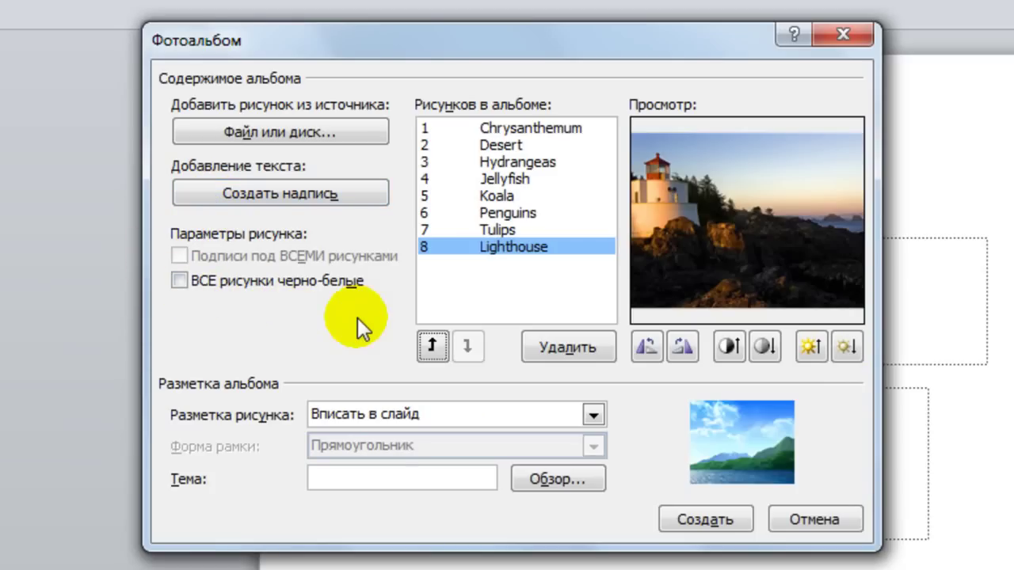
Try the four-pictures layout, then settle on one picture per slide
left_click(594, 413)
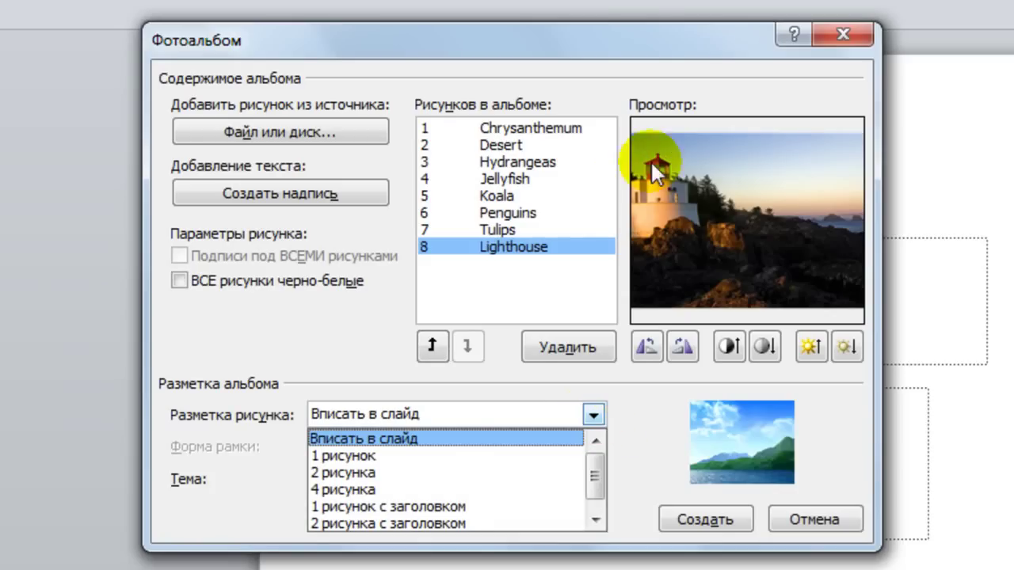
left_click(398, 455)
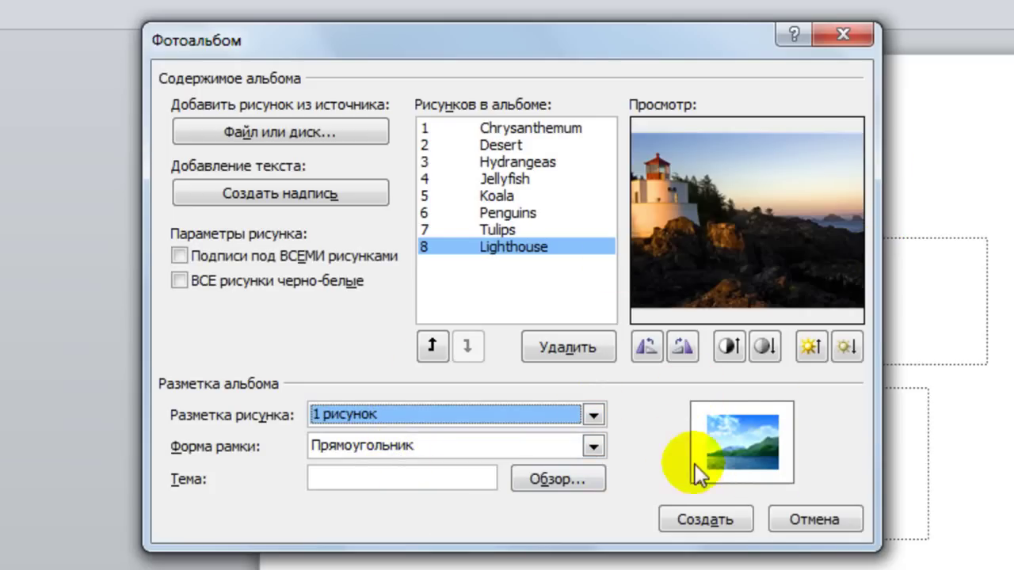
left_click(596, 413)
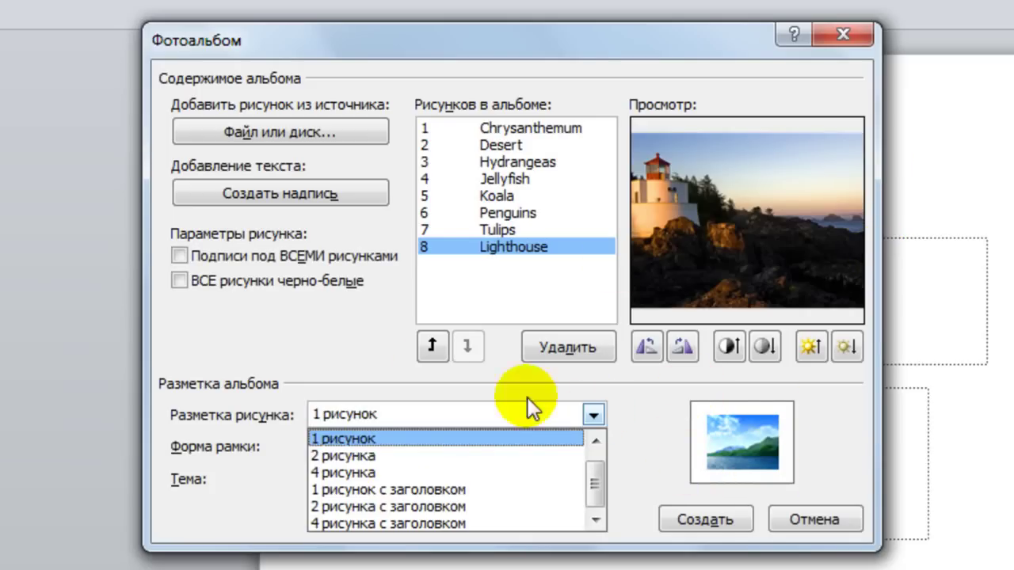
left_click(396, 473)
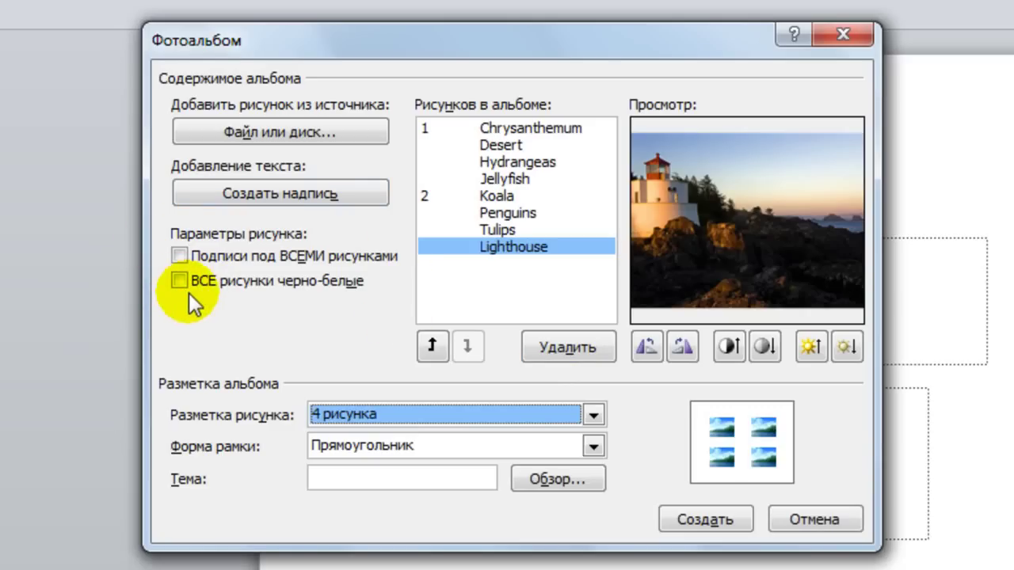
left_click(592, 416)
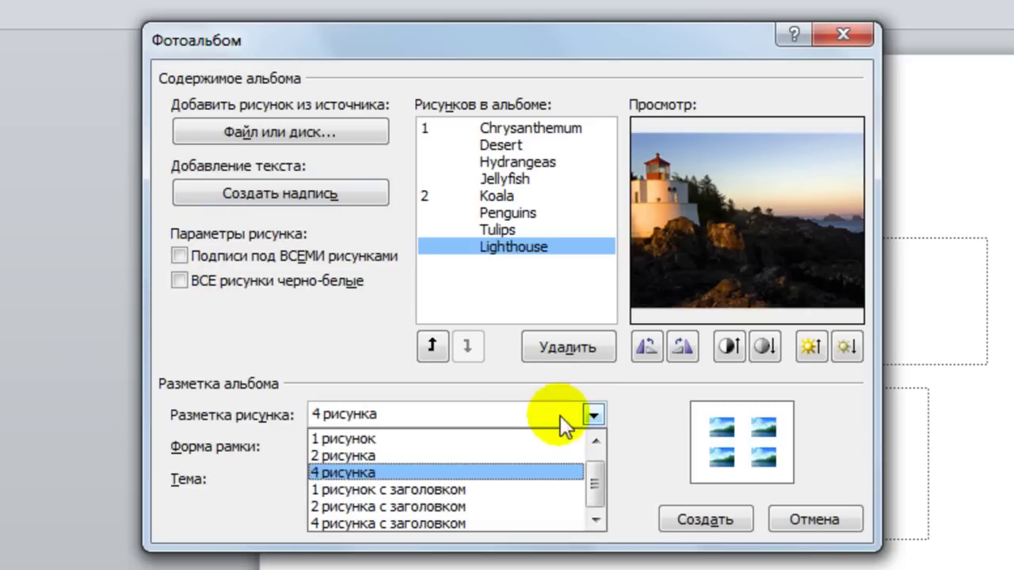
left_click(408, 438)
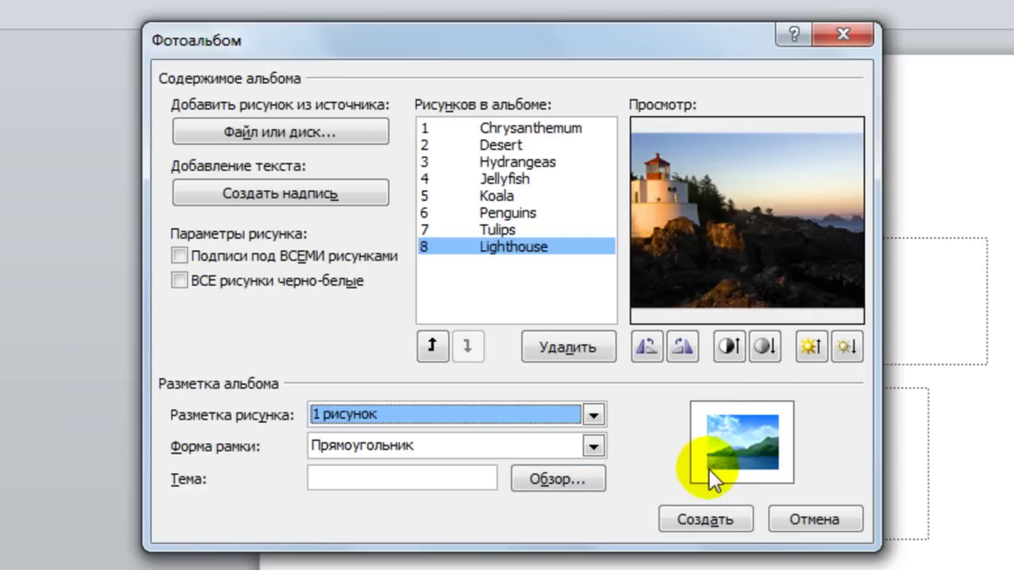
Set the frame shape to Rounded Rectangle and enable captions below all pictures
left_click(593, 446)
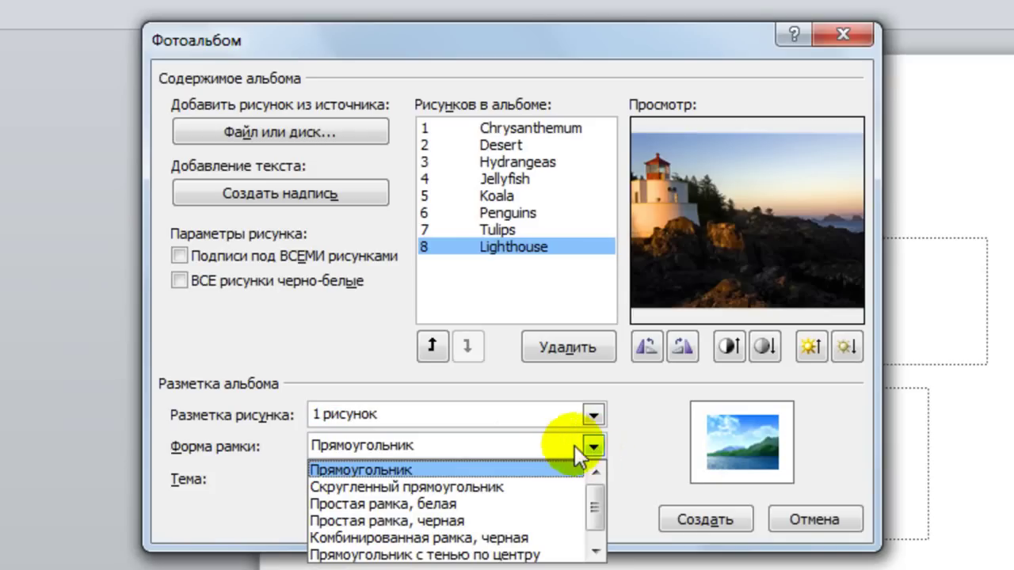
left_click(506, 487)
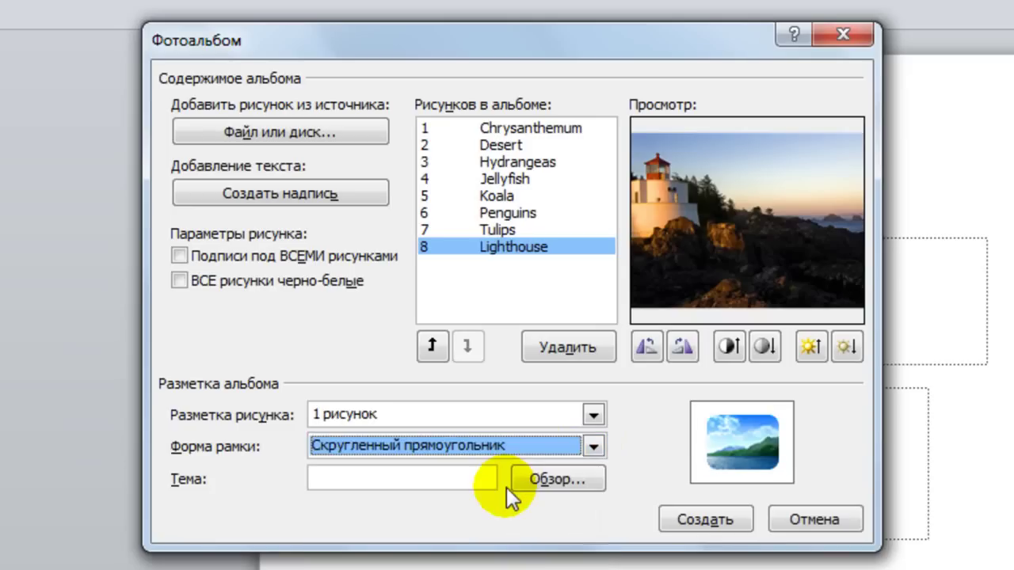
left_click(597, 445)
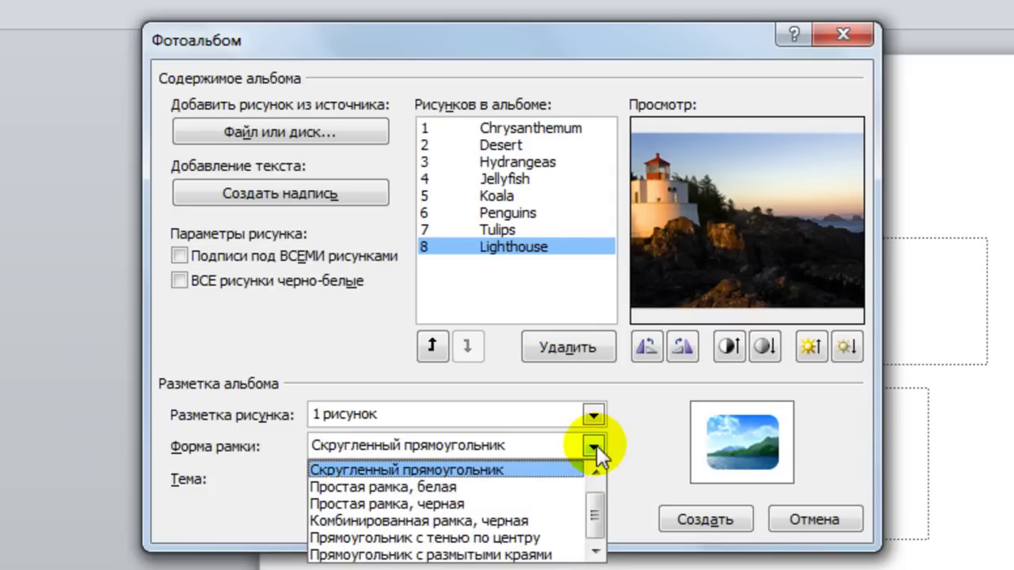
left_click(518, 521)
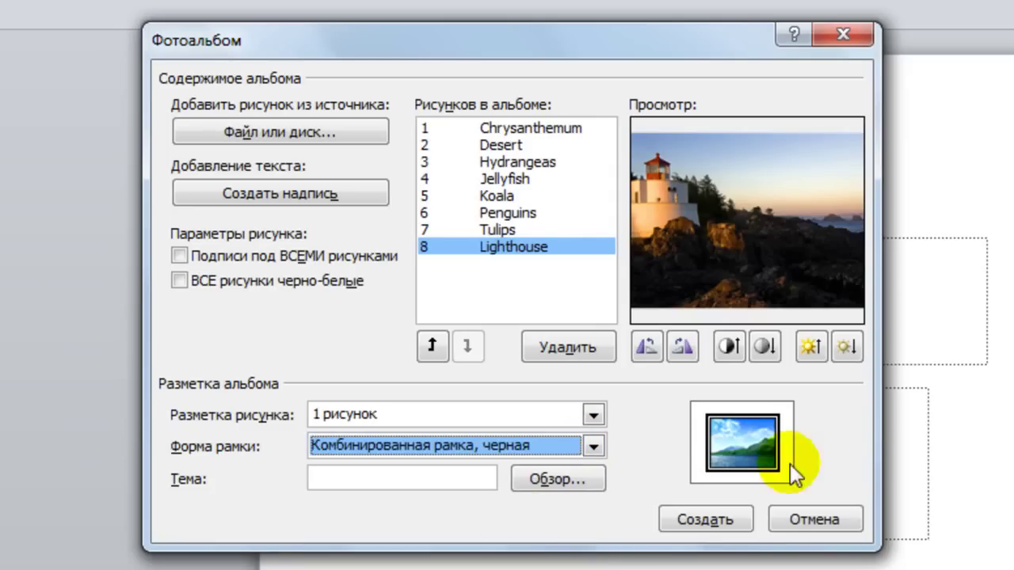
left_click(590, 443)
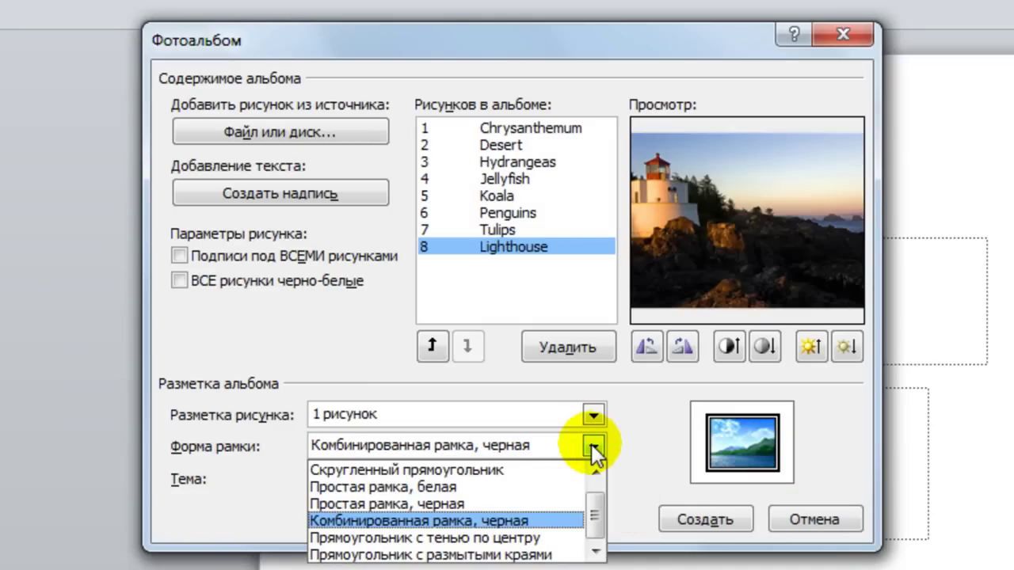
left_click(498, 470)
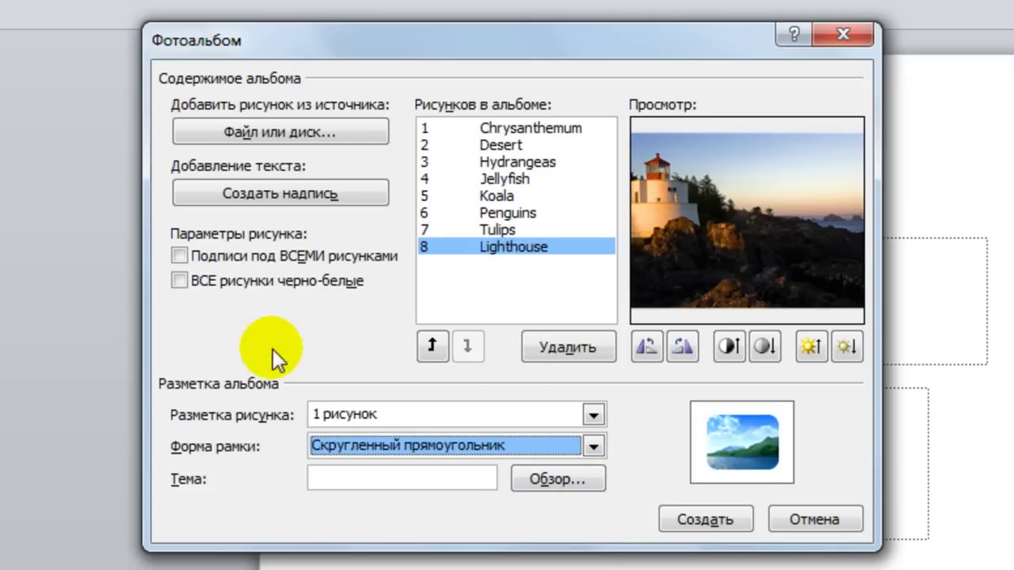
left_click(179, 255)
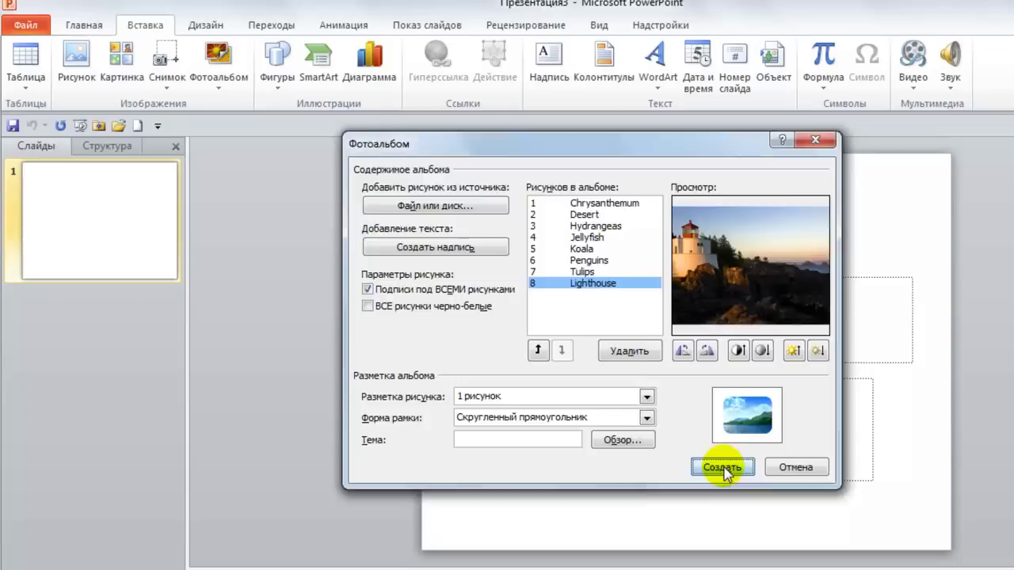
Create the photo album presentation and browse through its generated slides
left_click(722, 469)
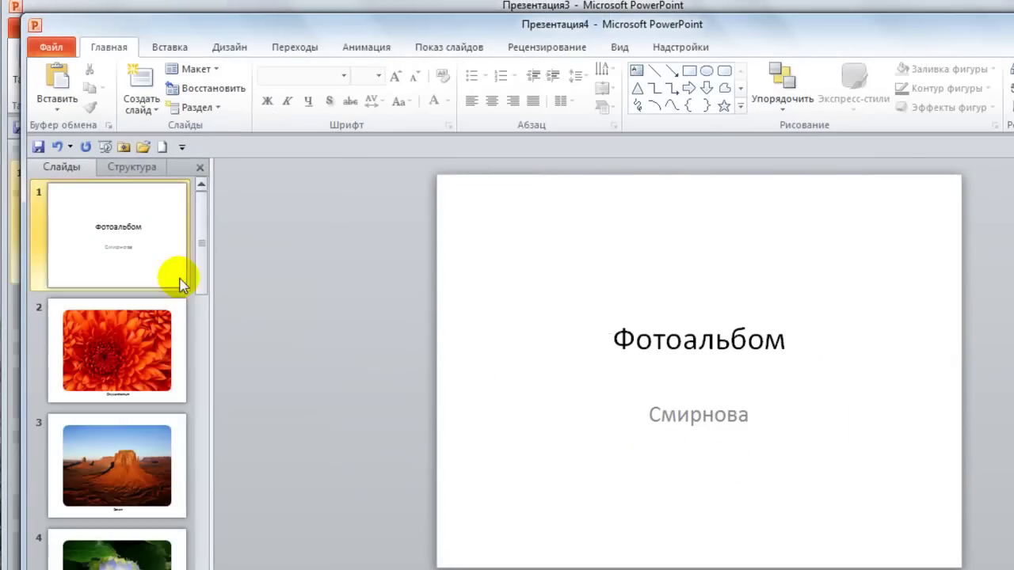
scroll(302, 296, "down", 1)
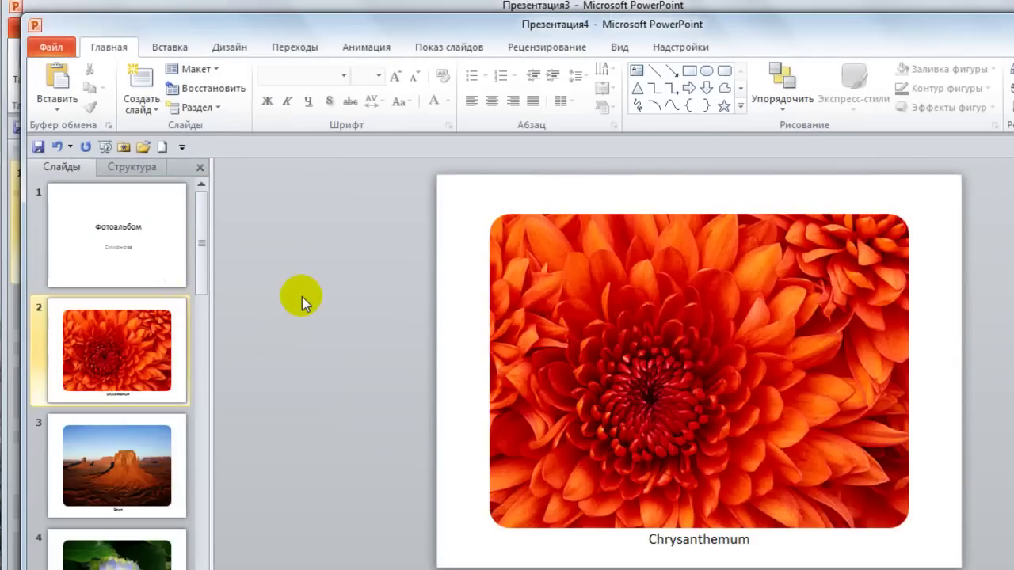
scroll(302, 297, "down", 1)
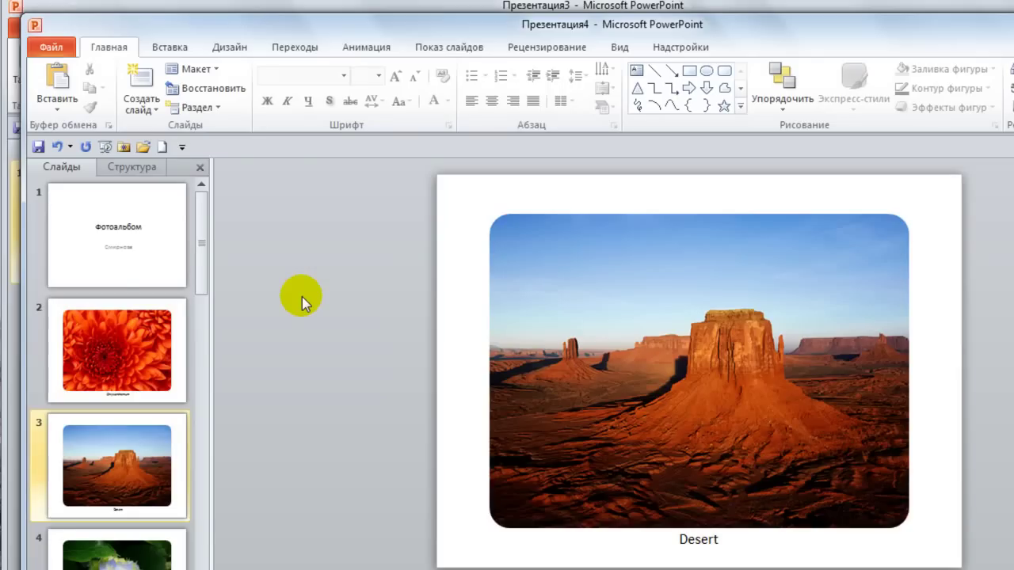
scroll(302, 296, "down", 1)
scroll(302, 296, "down", 1)
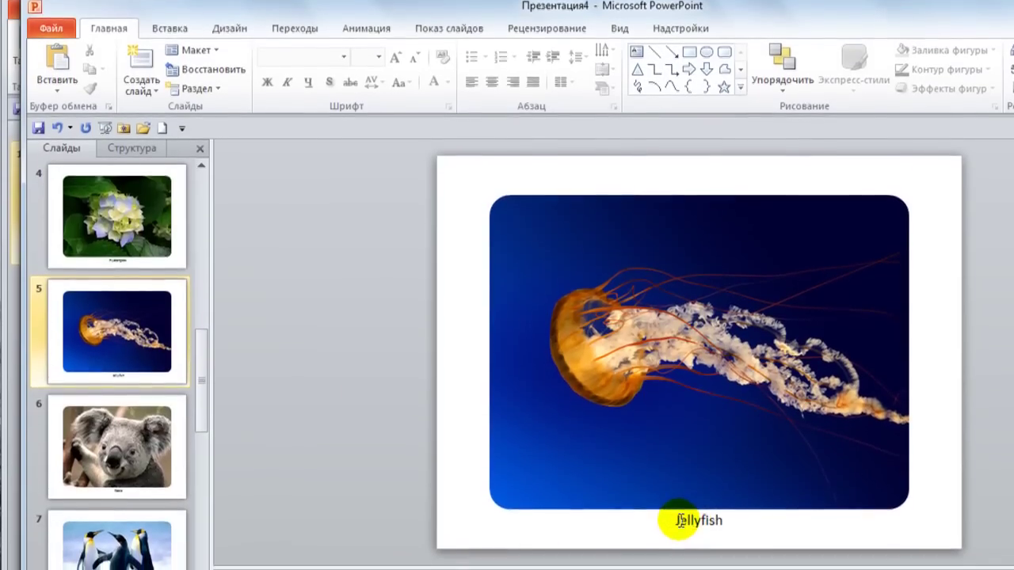
scroll(673, 519, "up", 1)
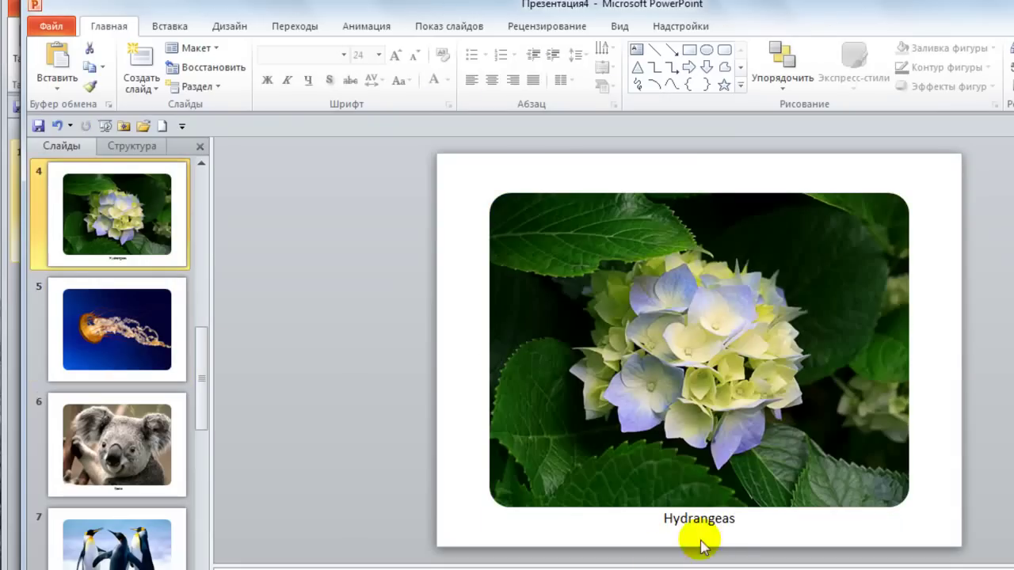
Replace the Hydrangeas caption on slide 4 with Гортензия
left_click(696, 520)
left_click_drag(668, 519, 746, 520)
type("Гортензия")
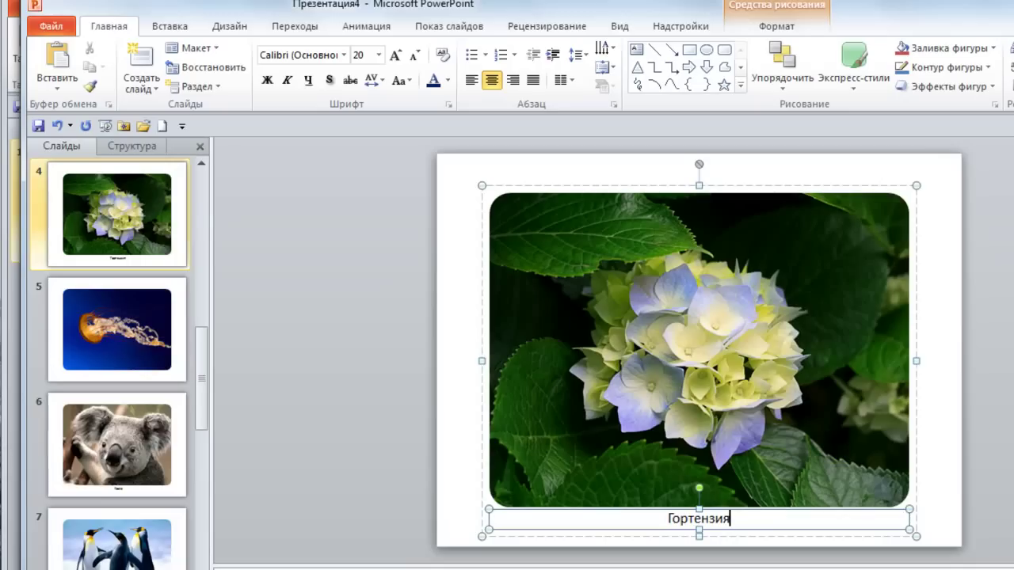
scroll(317, 234, "up", 3)
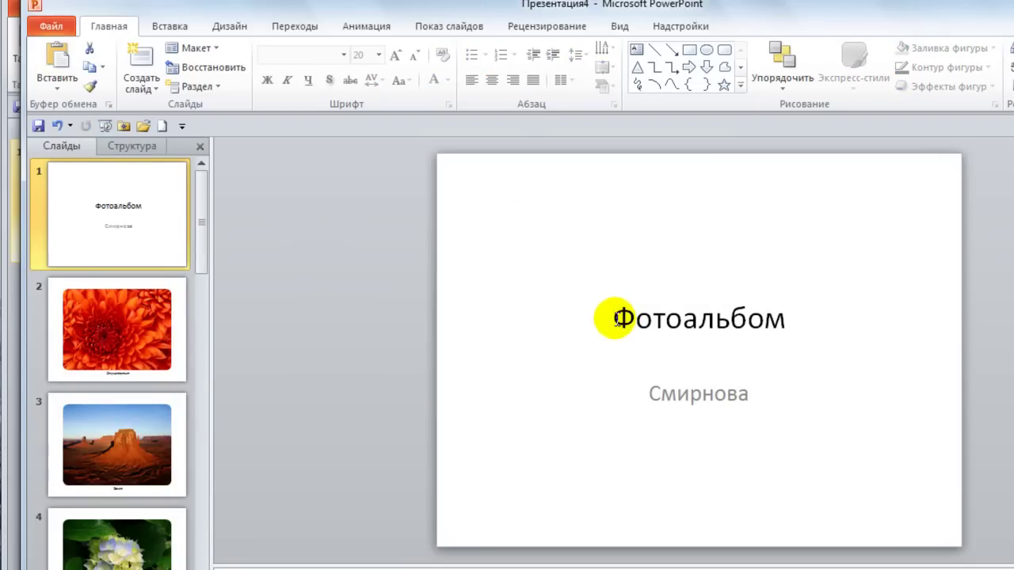
Turn the Фотоальбом title into red matte bevel WordArt
left_click_drag(616, 318, 788, 323)
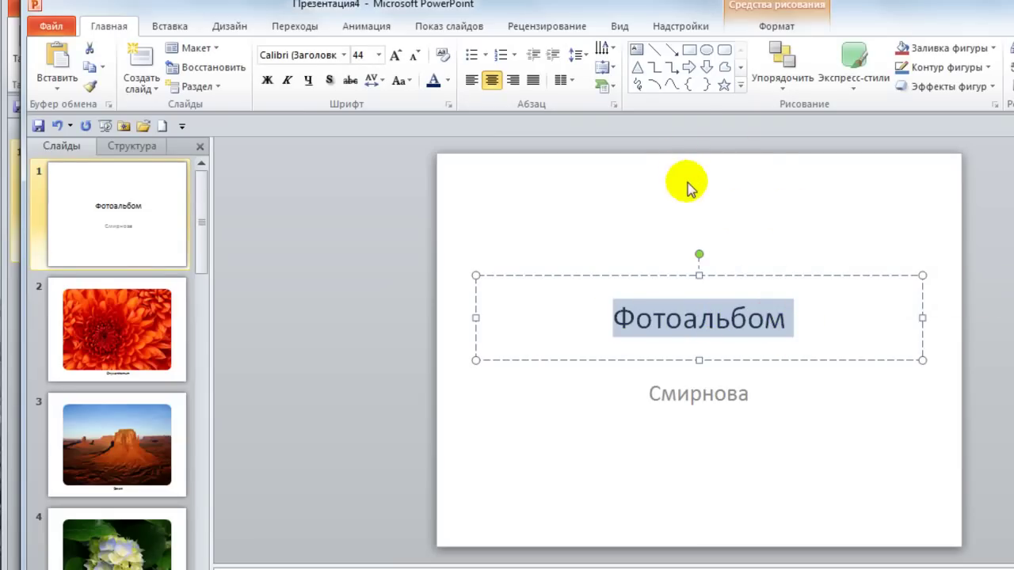
scroll(780, 30, "down", 7)
left_click(778, 27)
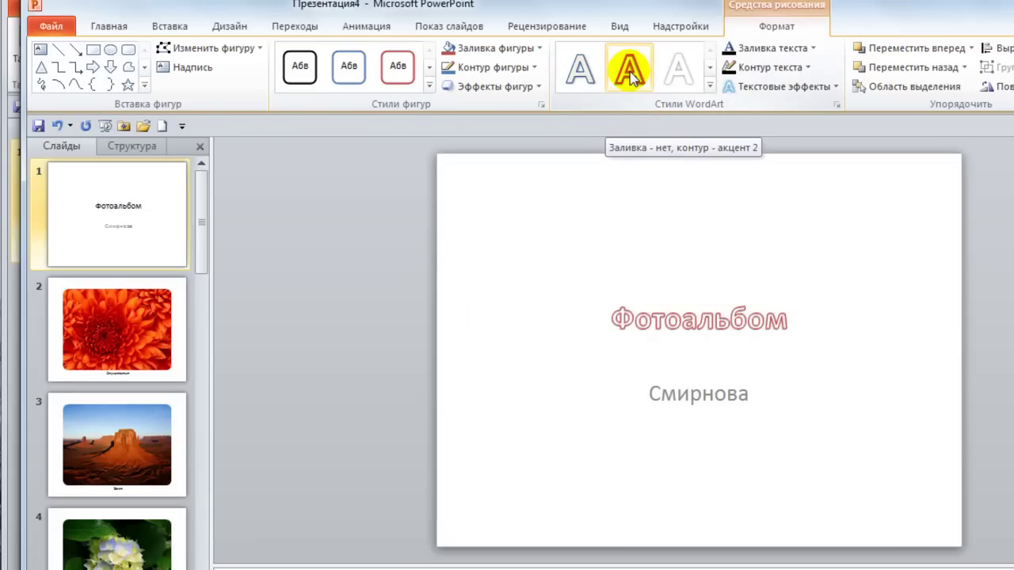
left_click(190, 25)
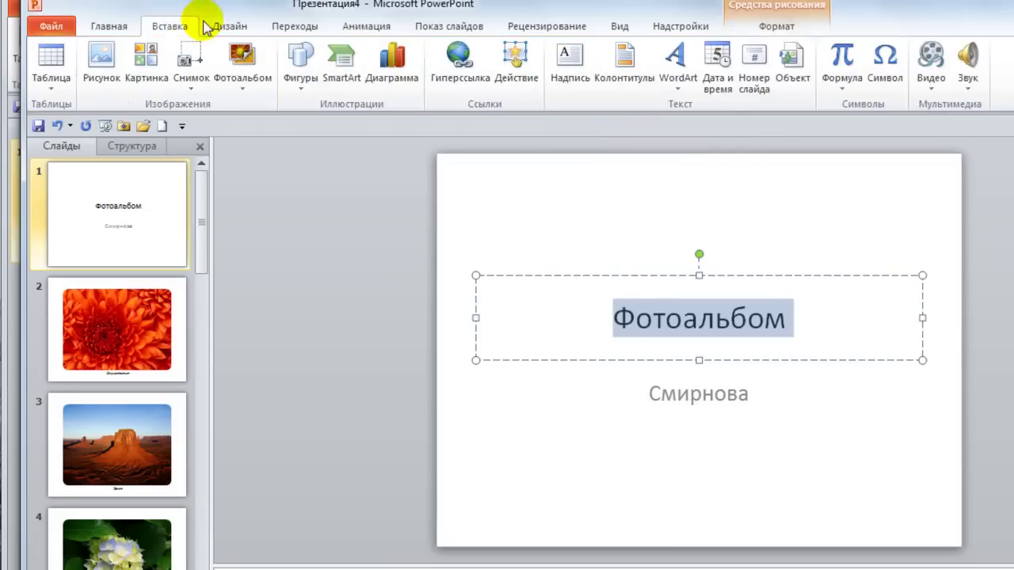
left_click(675, 69)
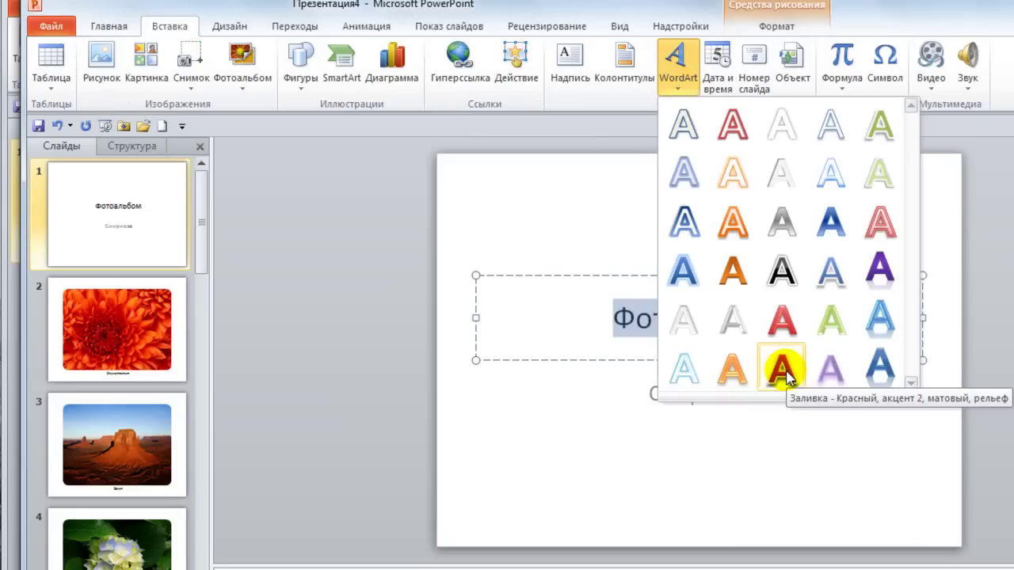
left_click(783, 372)
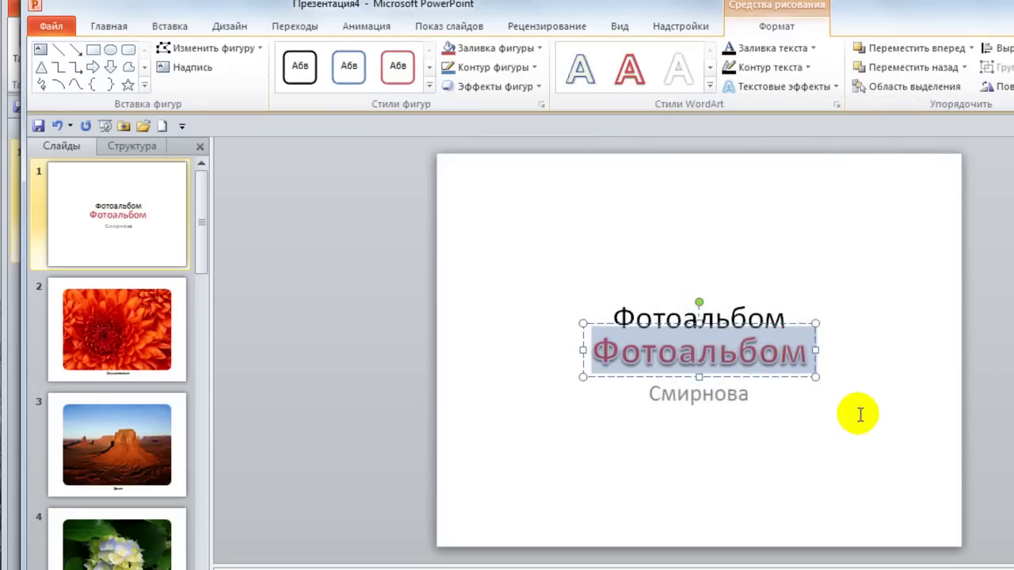
Set the WordArt title to font size 72 in the Impact font
left_click(117, 26)
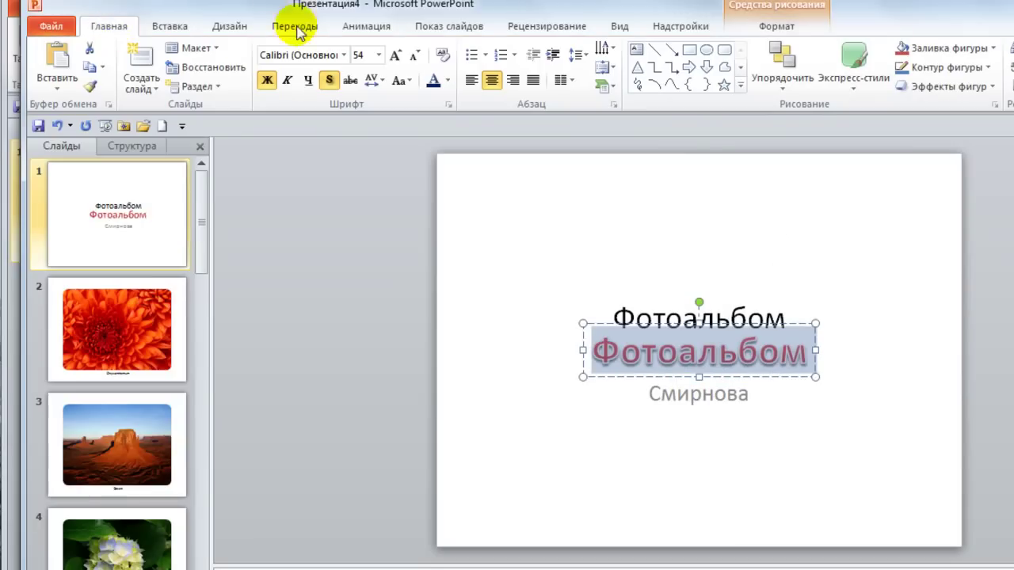
left_click(381, 54)
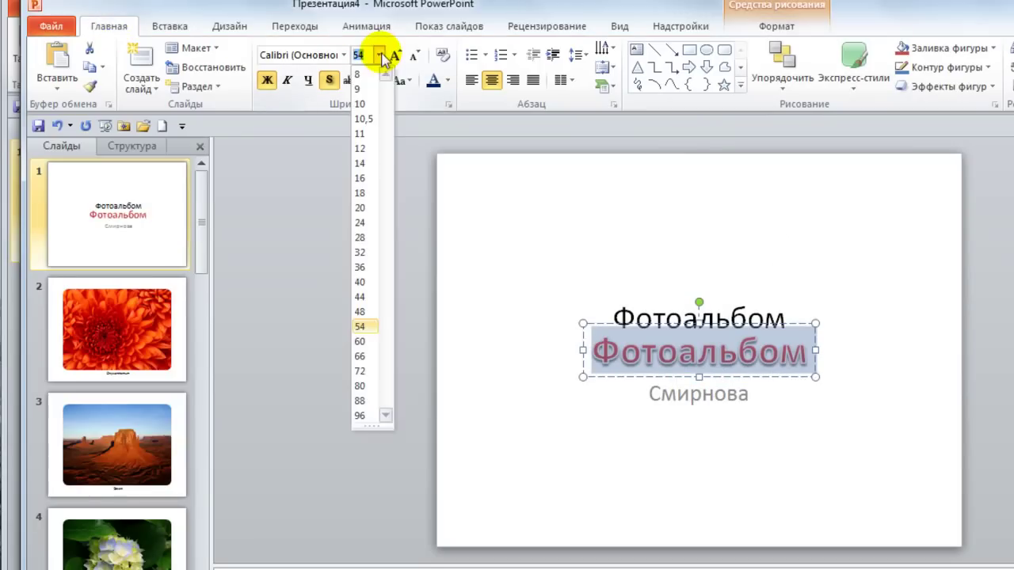
left_click(361, 371)
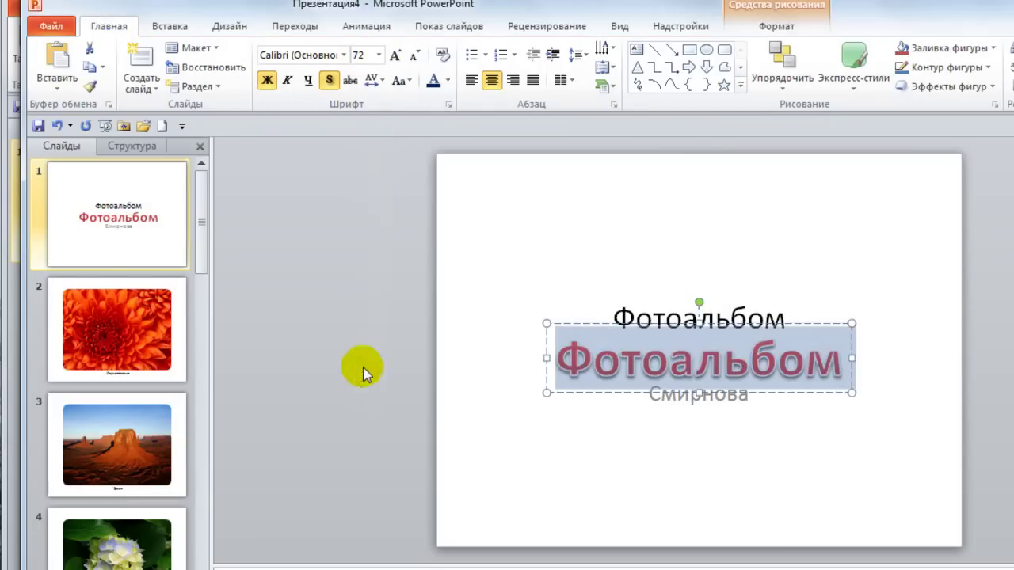
left_click(343, 55)
scroll(362, 227, "down", 2)
scroll(369, 385, "down", 8)
scroll(373, 446, "down", 5)
scroll(354, 198, "down", 3)
scroll(352, 198, "down", 5)
scroll(351, 199, "down", 3)
scroll(351, 199, "down", 3)
scroll(353, 200, "down", 1)
scroll(354, 198, "down", 2)
scroll(354, 198, "down", 5)
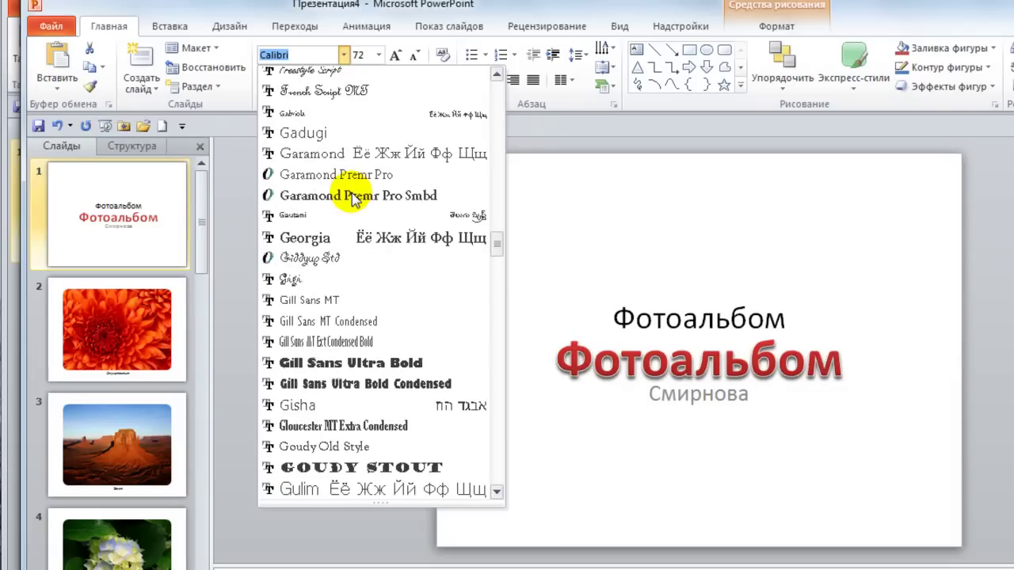
scroll(353, 198, "down", 4)
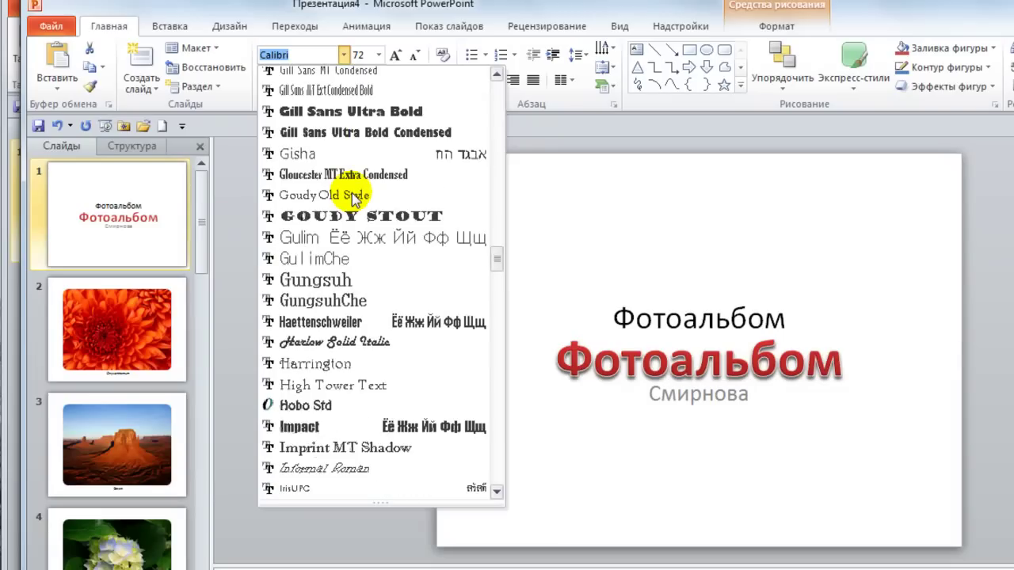
left_click(429, 427)
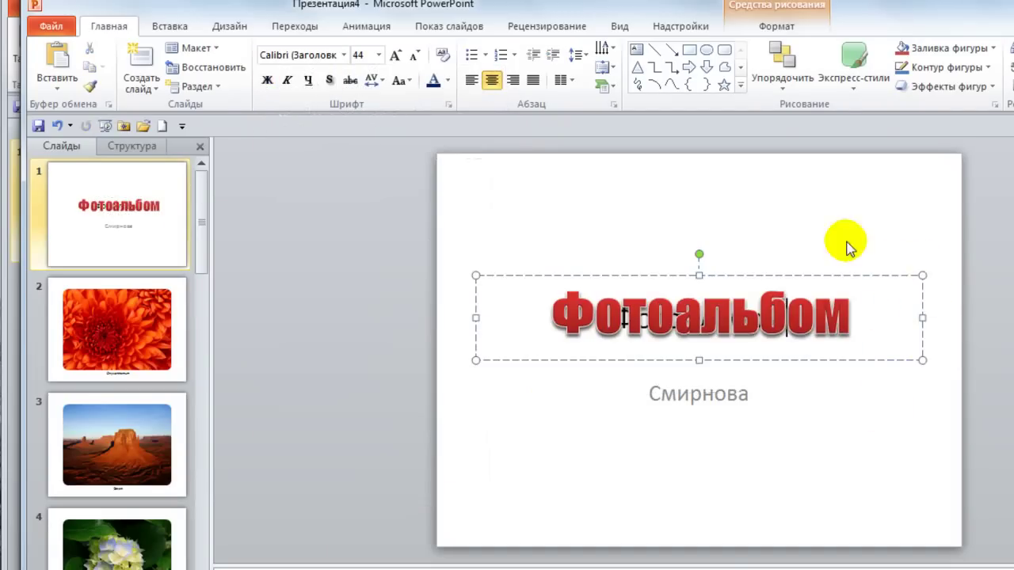
left_click(532, 429)
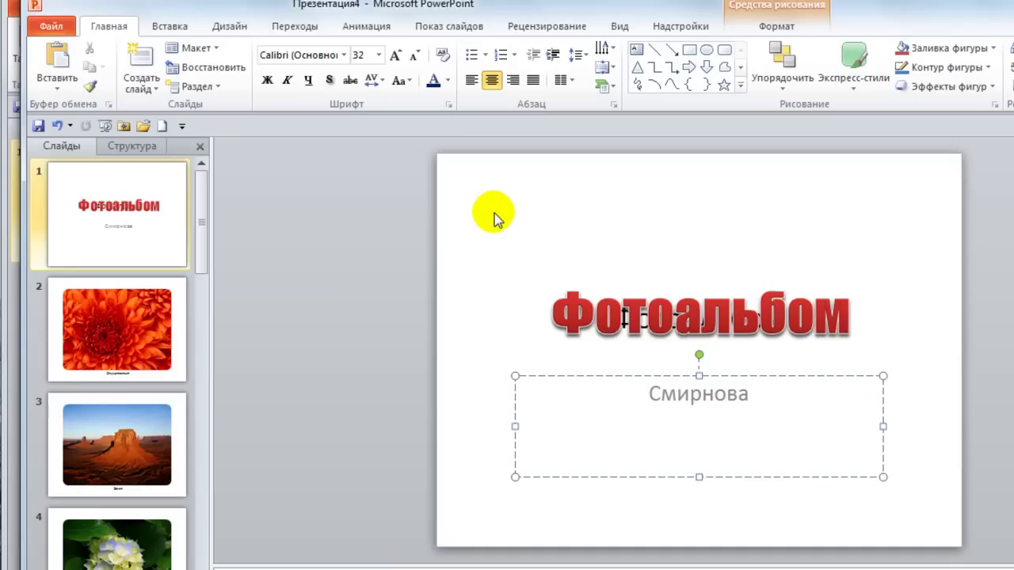
Fill the slide background with a canvas texture via Формат фона
right_click(496, 220)
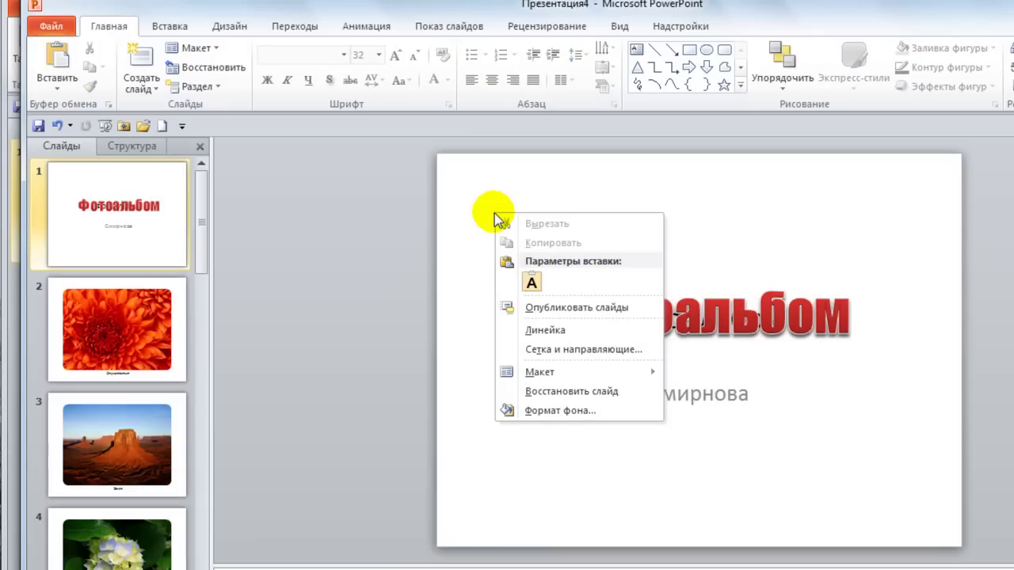
left_click(560, 411)
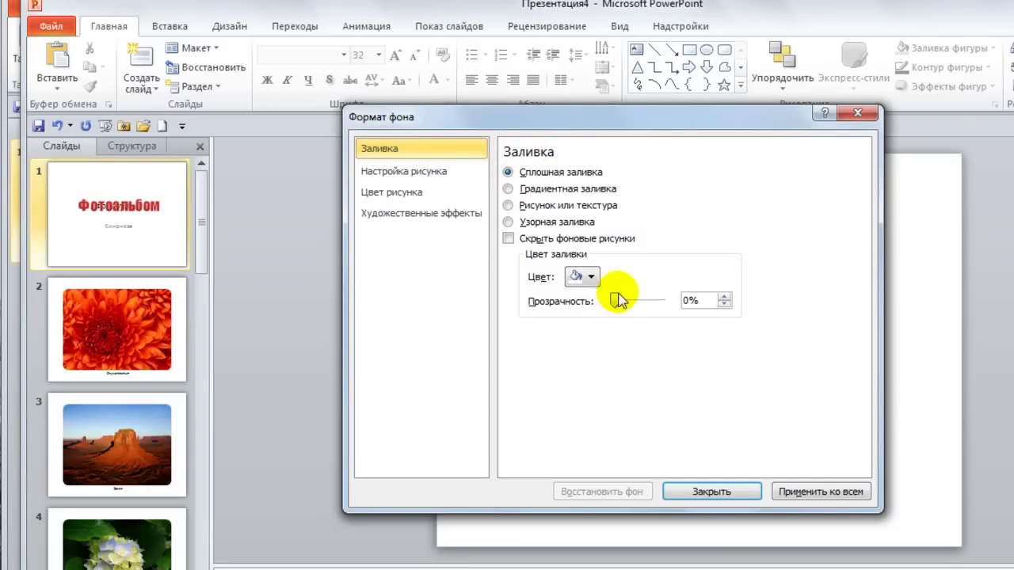
left_click(510, 206)
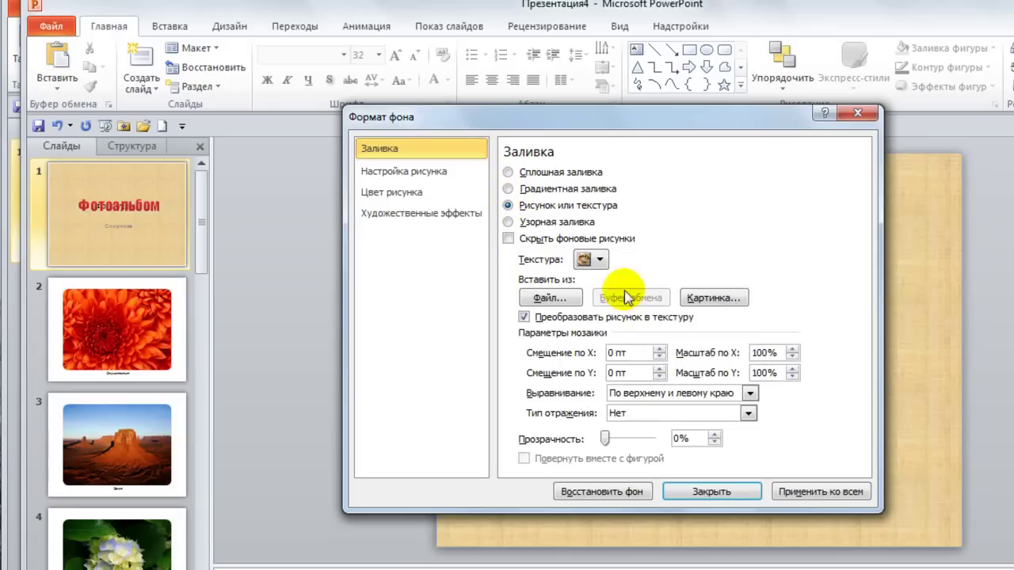
left_click(600, 260)
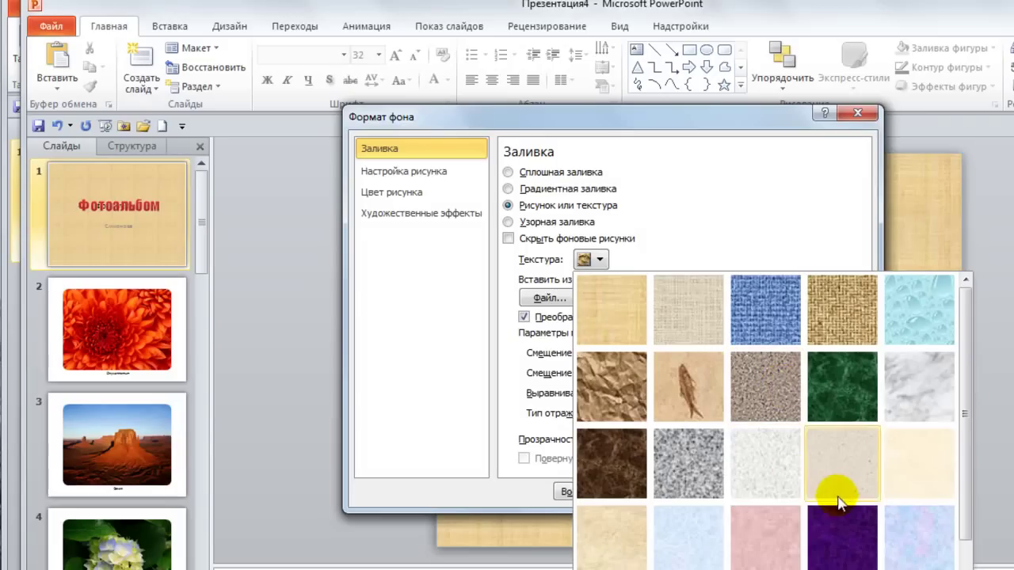
left_click(689, 327)
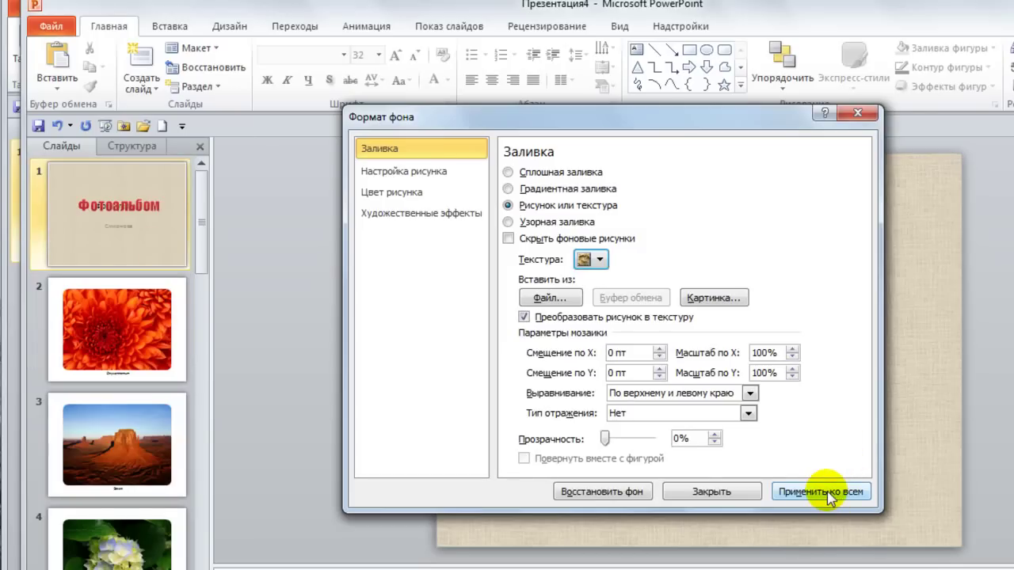
Make the textured background 42% transparent and apply it to all slides
left_click_drag(608, 437, 619, 440)
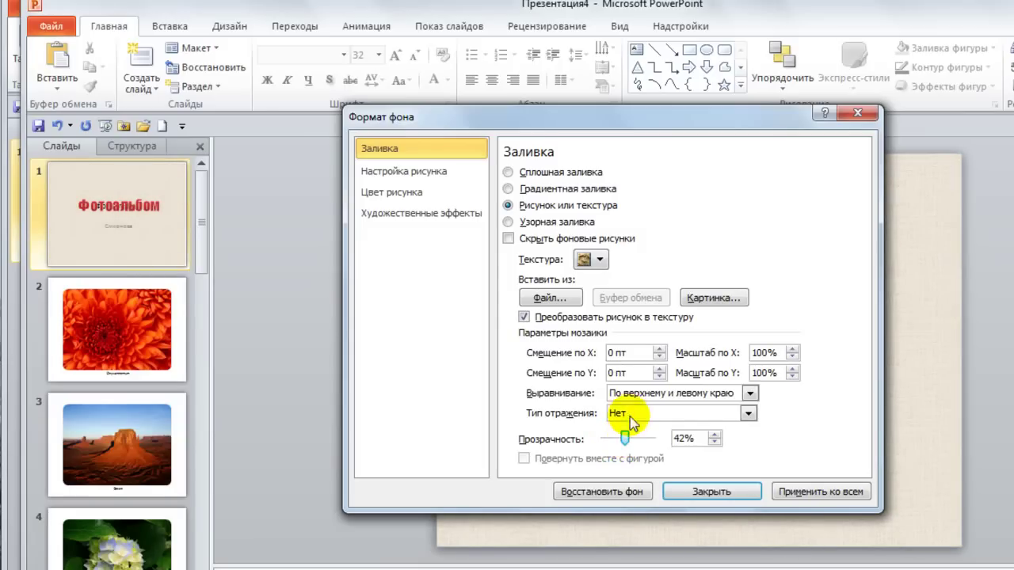
left_click(815, 492)
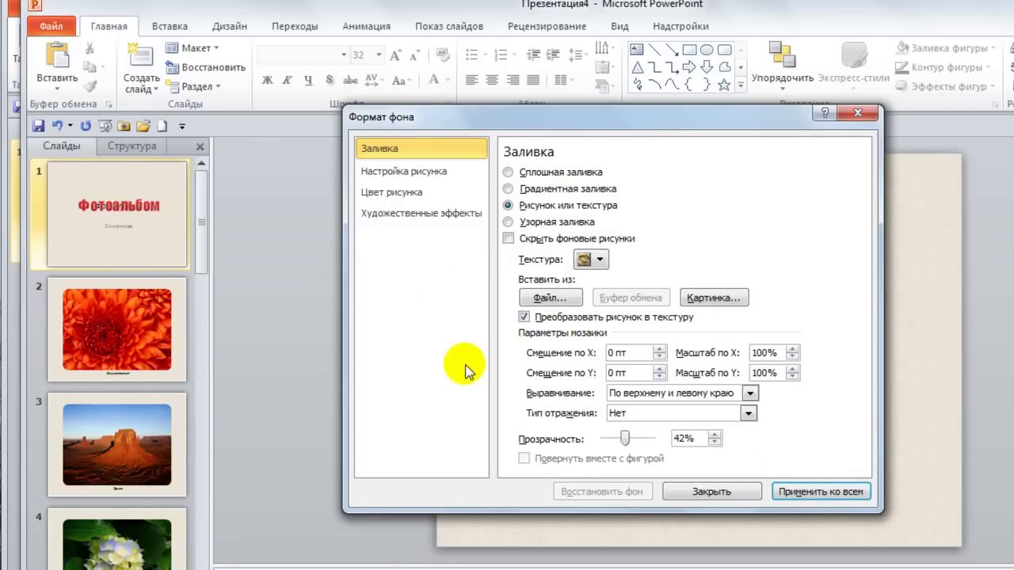
left_click(713, 298)
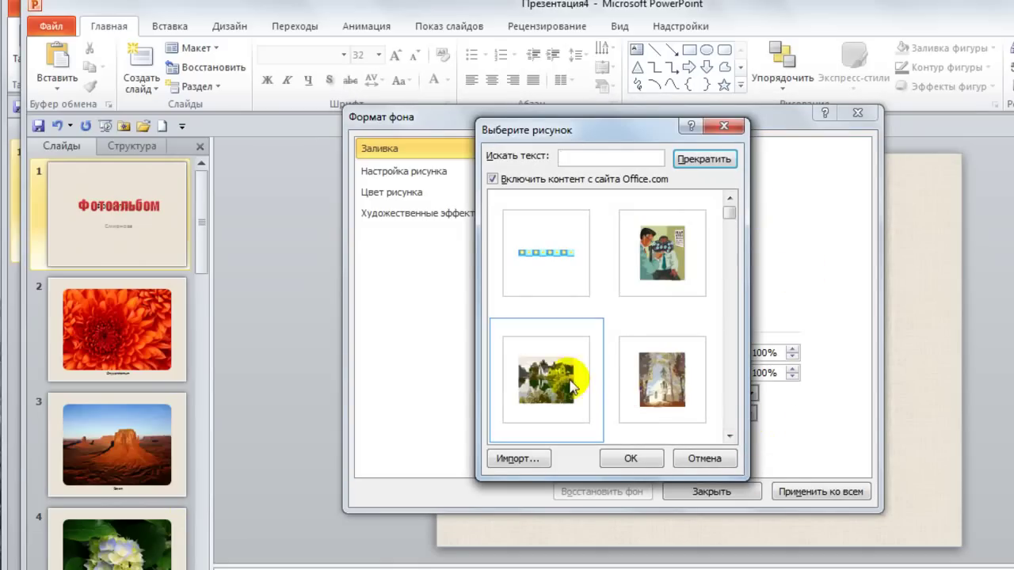
Use the house-by-the-pond landscape clip art as the background on all slides
left_click(547, 380)
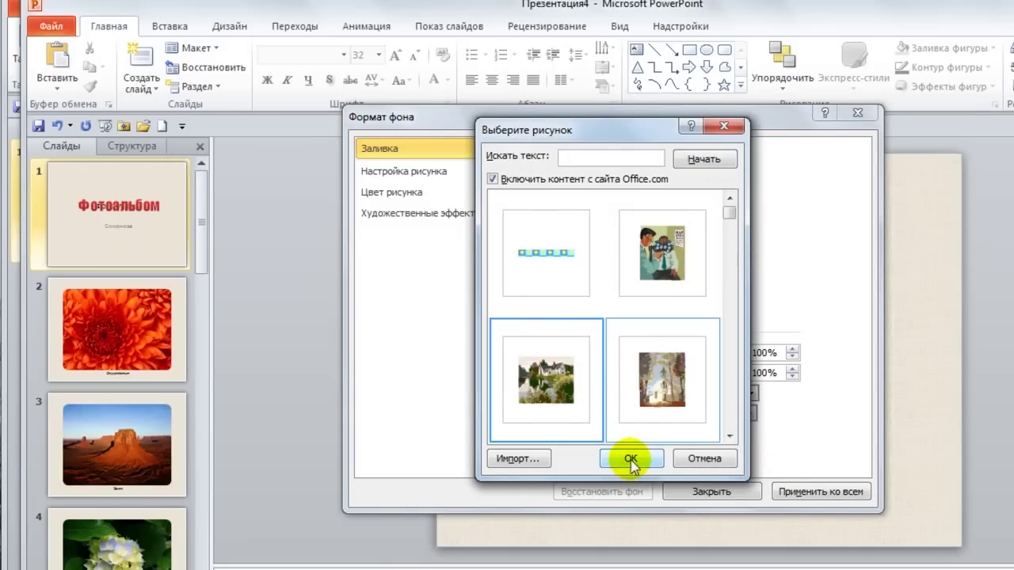
left_click(630, 459)
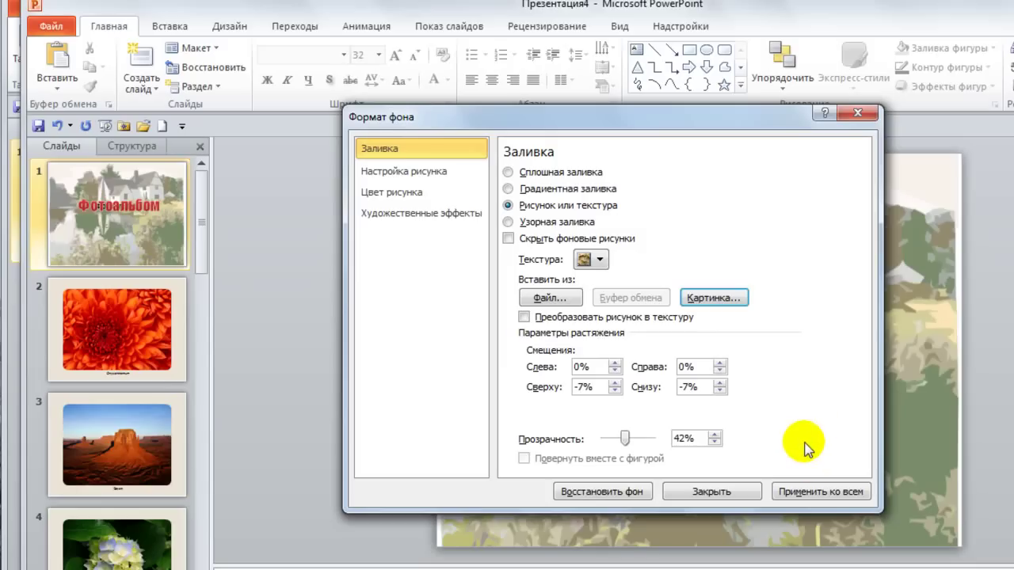
left_click(835, 497)
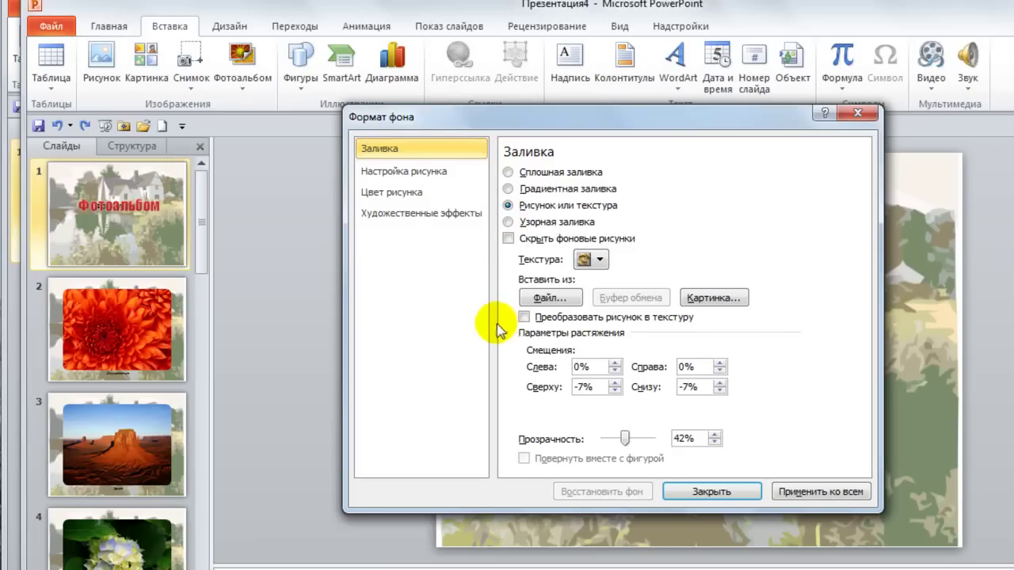
Insert the Хризантема photo as the background and apply it to all slides
left_click(552, 300)
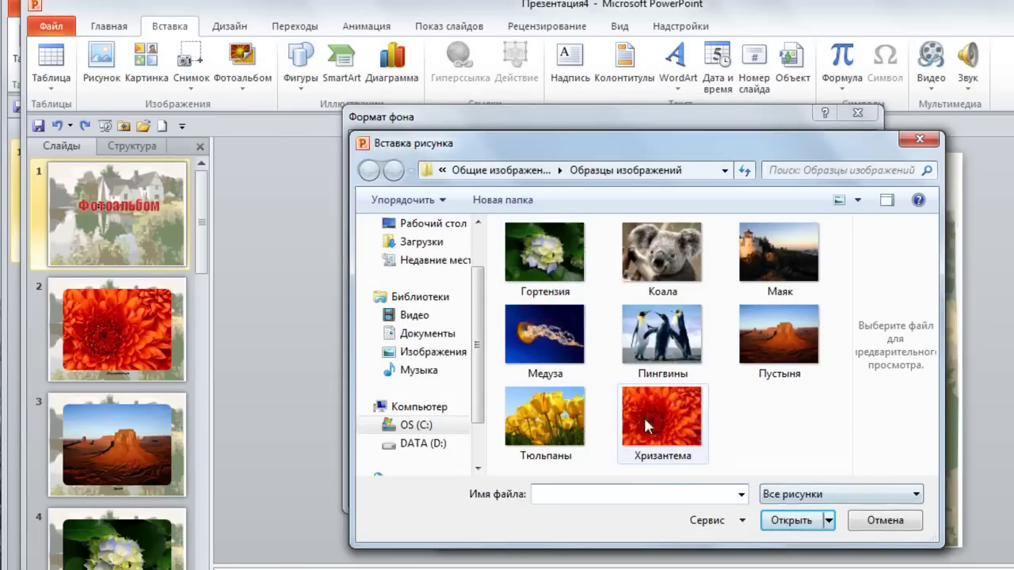
left_click(649, 401)
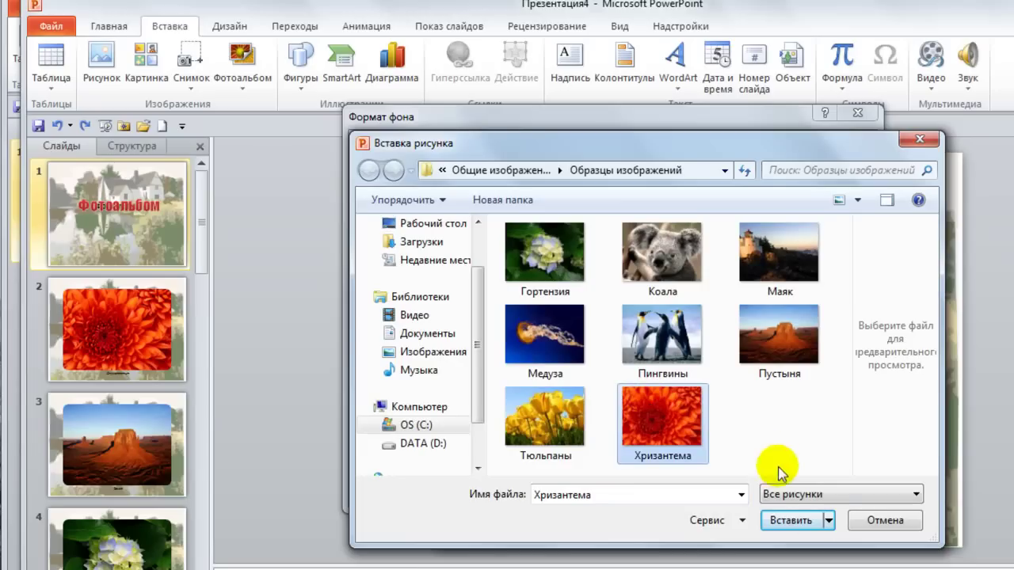
left_click(811, 521)
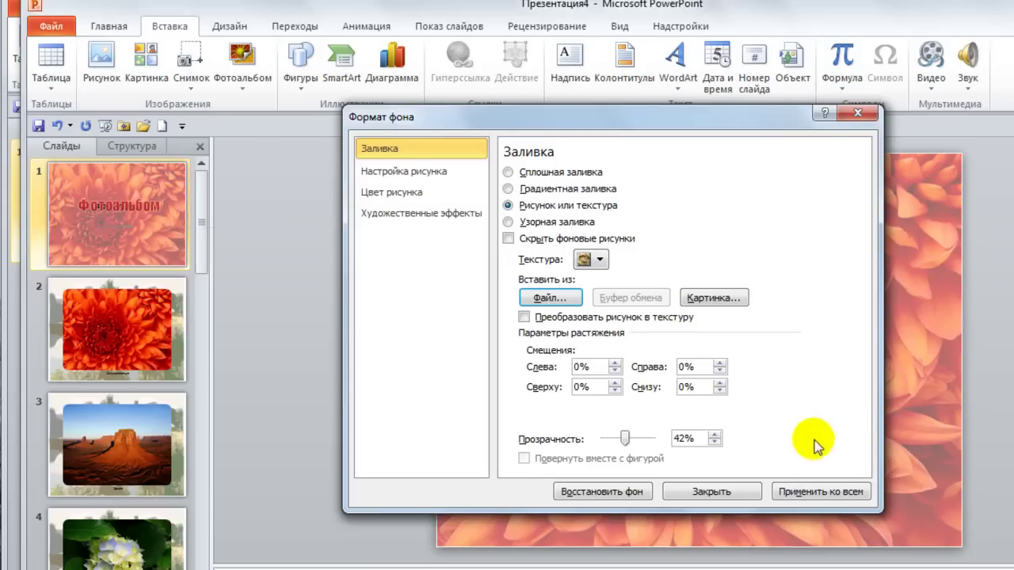
left_click(822, 491)
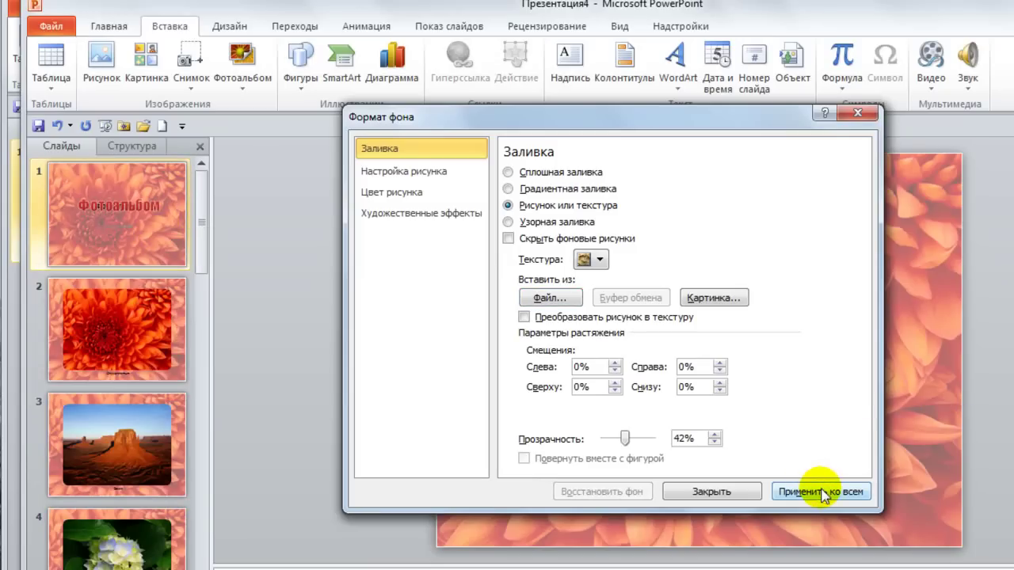
Give the title slide the house-by-the-pond clip art background and close the pane
left_click(163, 230)
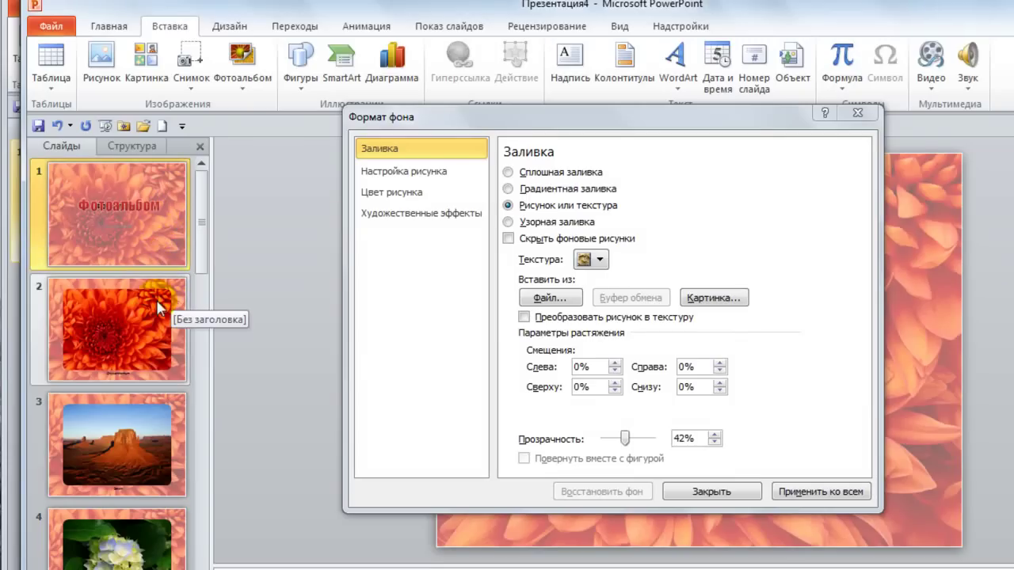
left_click(162, 235)
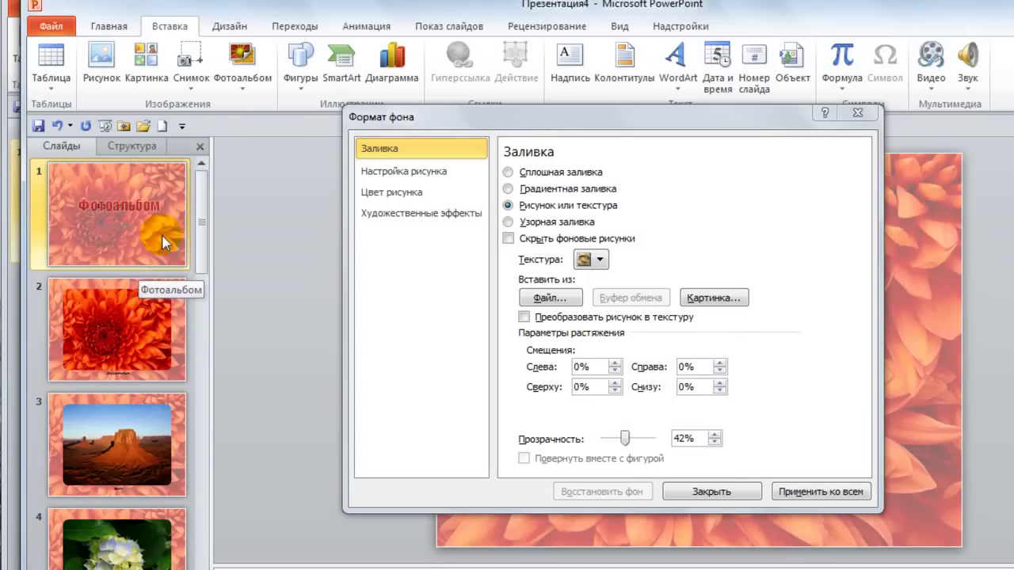
left_click(727, 300)
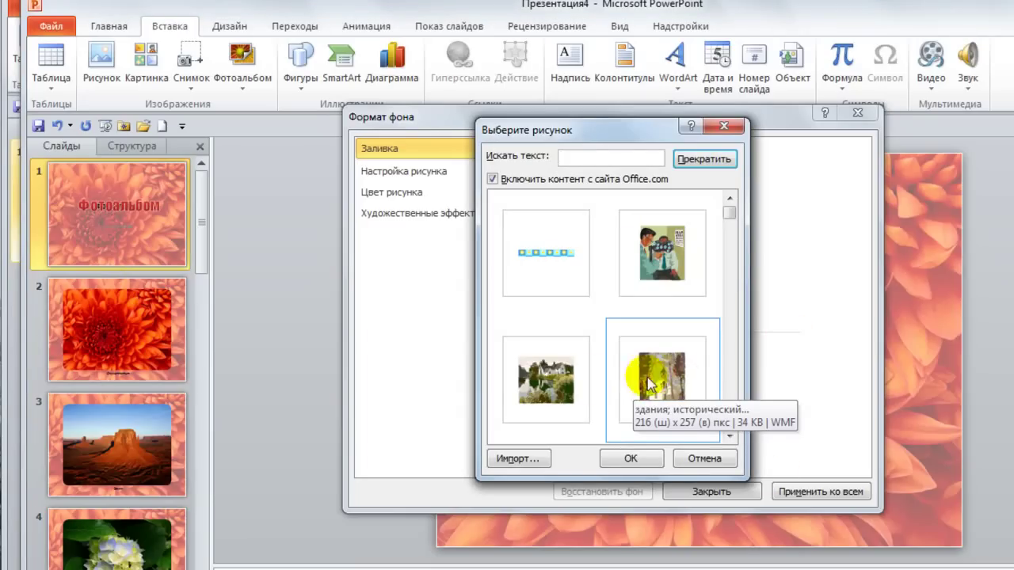
left_click(525, 372)
left_click(626, 474)
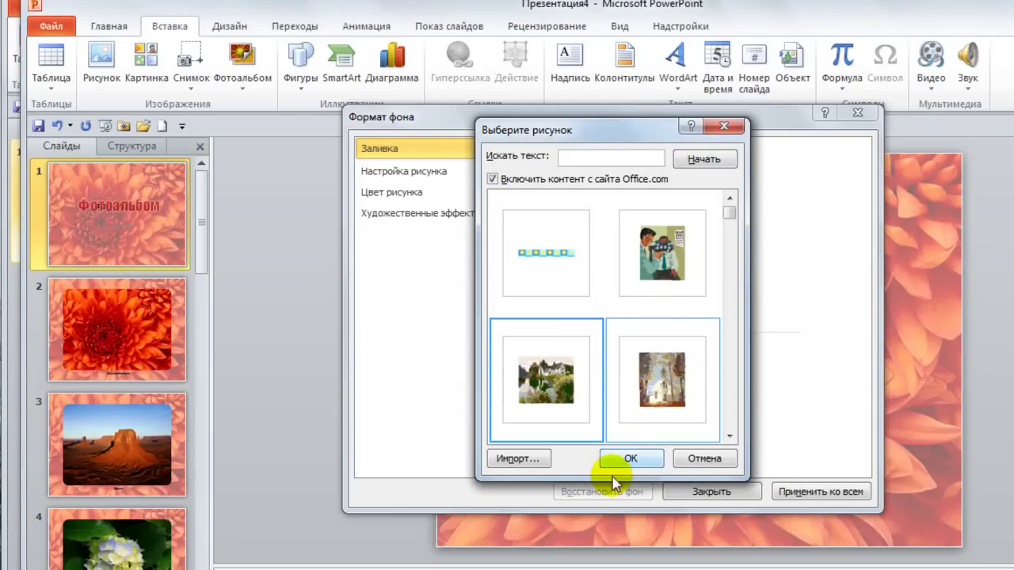
left_click(626, 474)
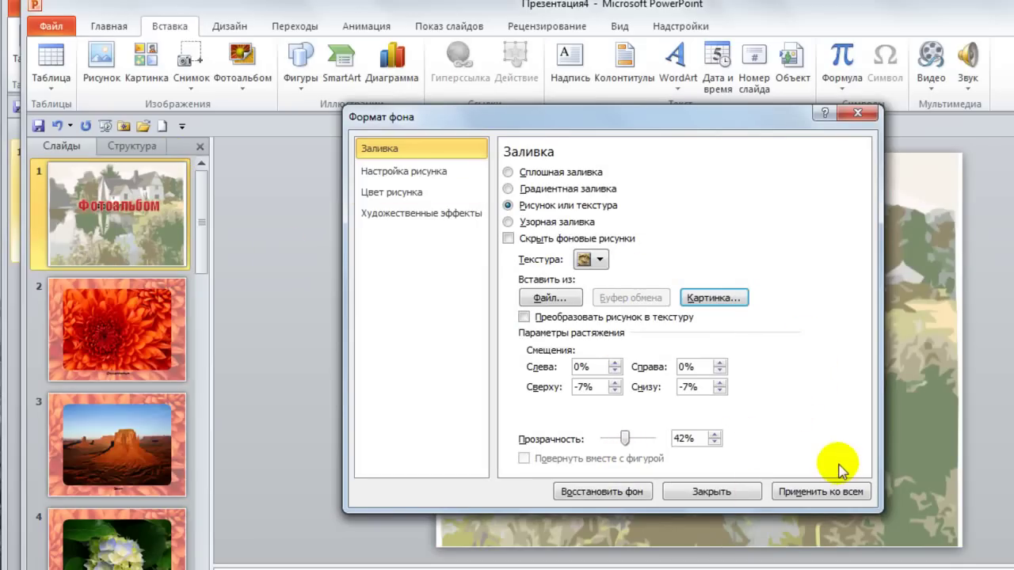
left_click(732, 491)
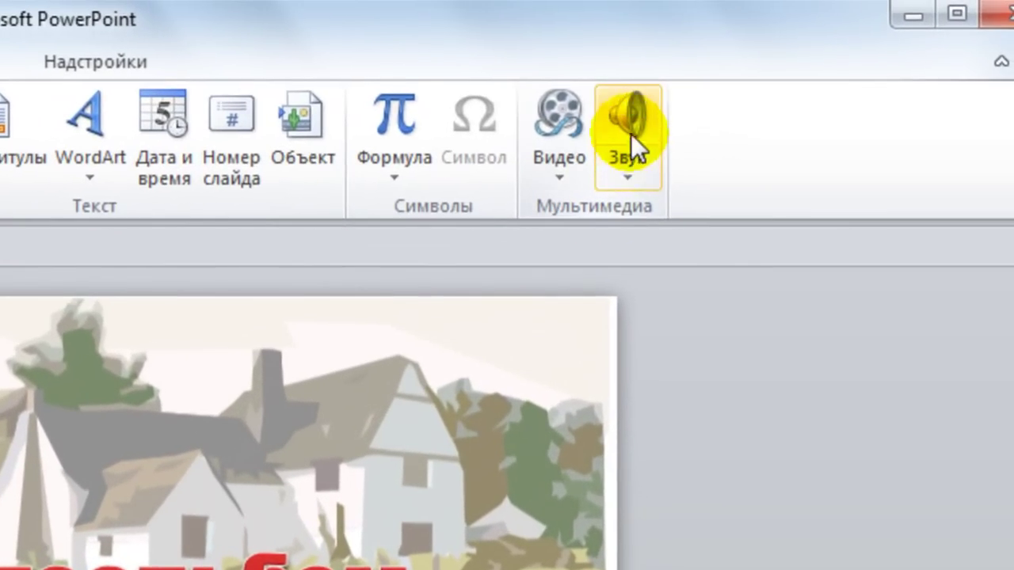
Open Звук из организатора клипов to list sound clips like Аплодисменты and Телефон
left_click(630, 175)
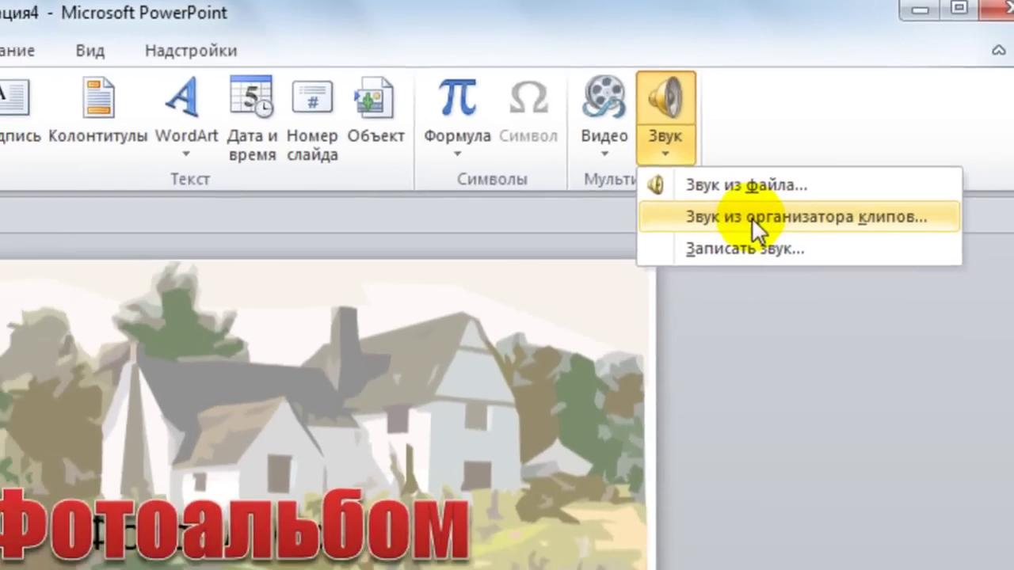
left_click(751, 217)
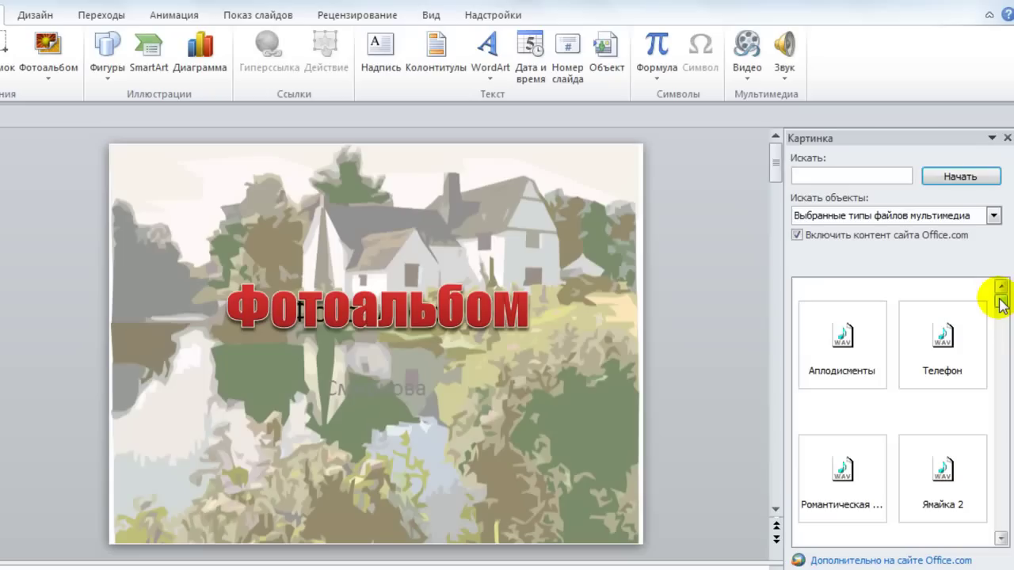
Insert the Романтическая музыка clip on the title slide and move its icon to the top-right corner
mouse_move(838, 476)
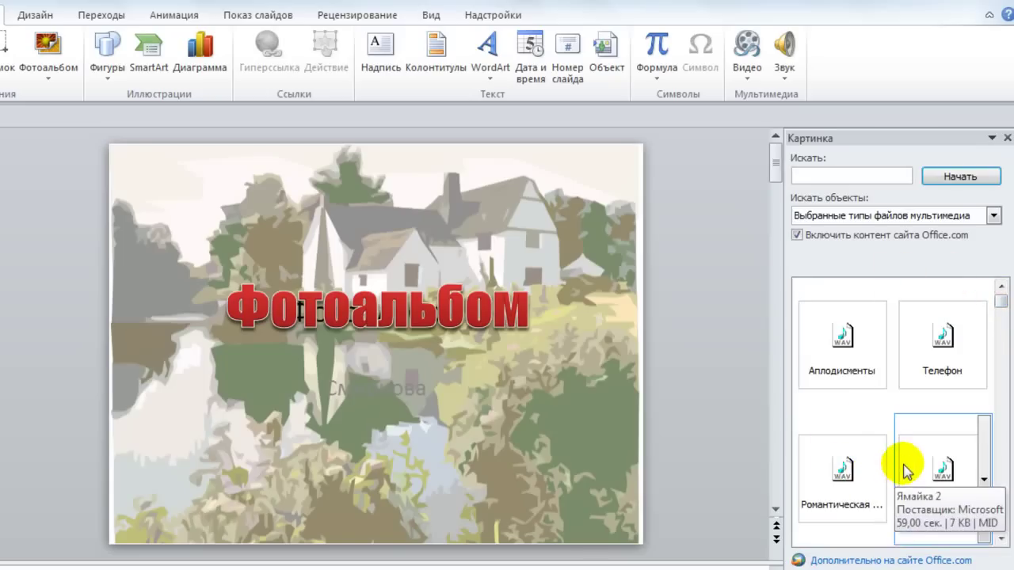
left_click(834, 463)
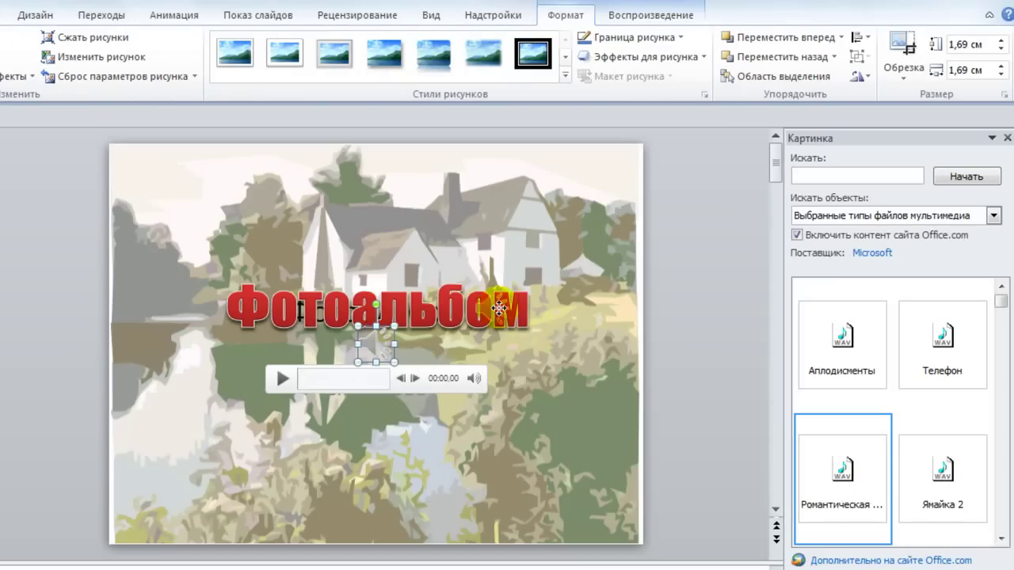
left_click_drag(479, 317, 594, 171)
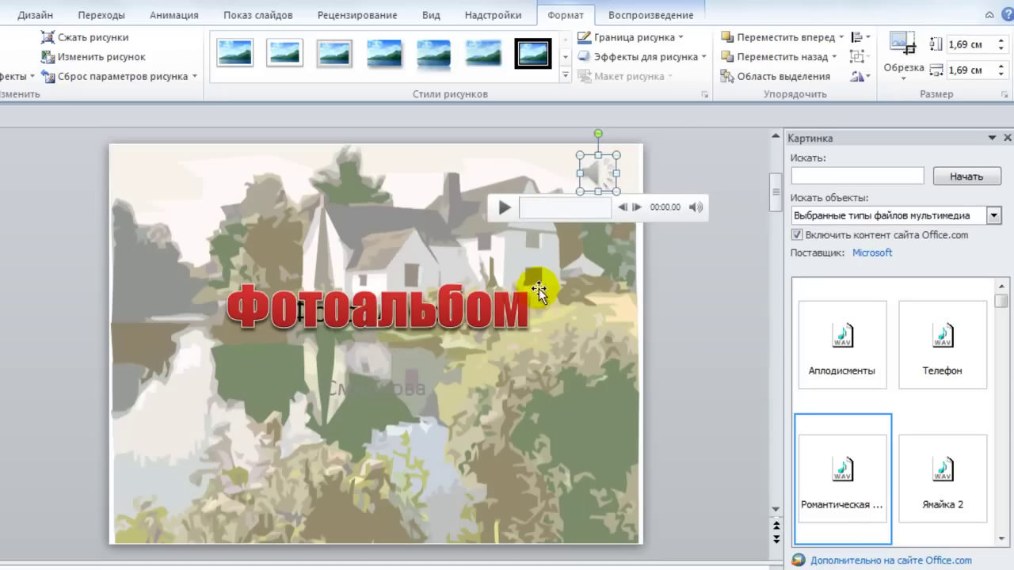
Preview the music briefly, then stop it and reselect the sound icon
left_click(503, 207)
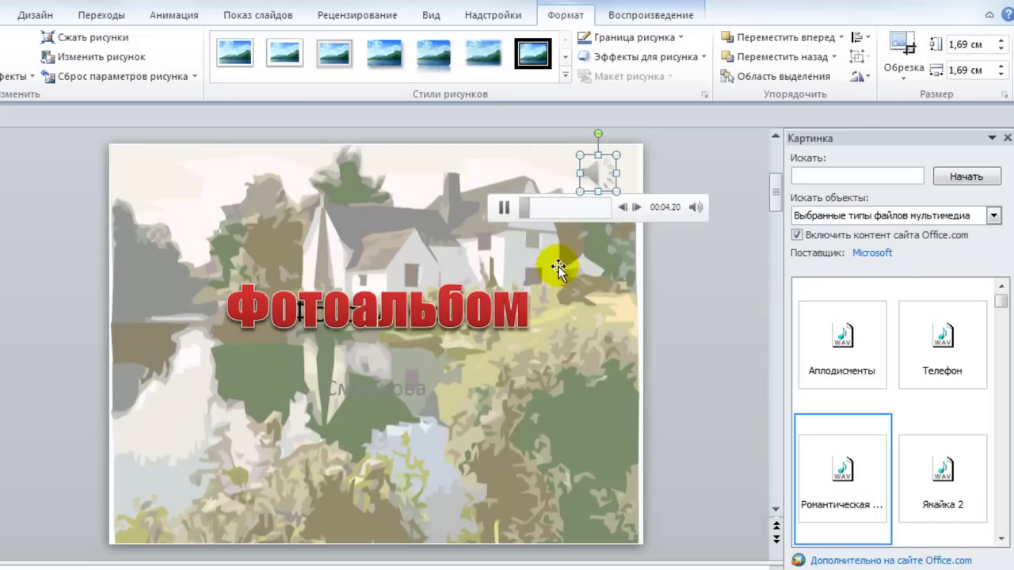
left_click(506, 212)
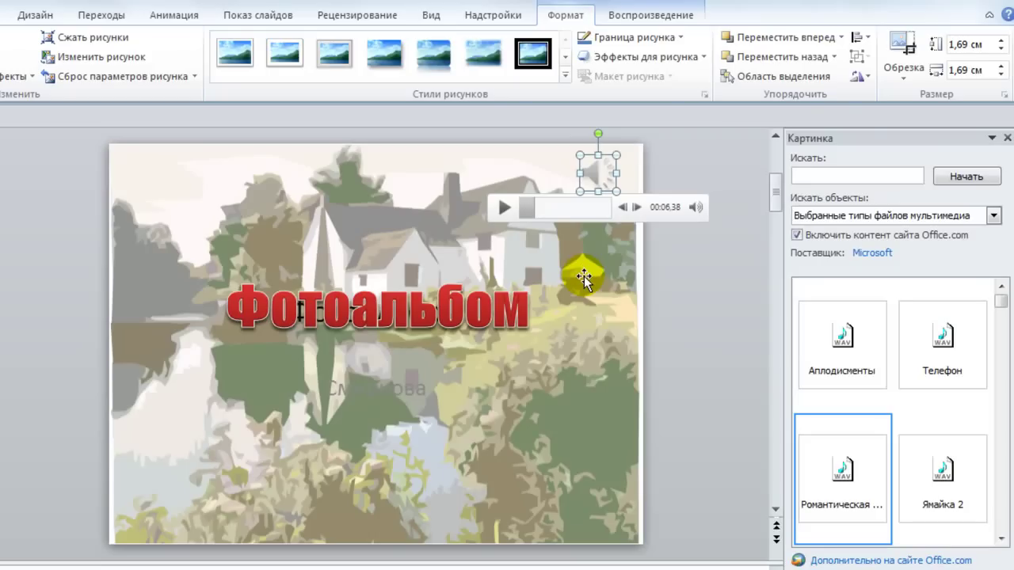
left_click(583, 279)
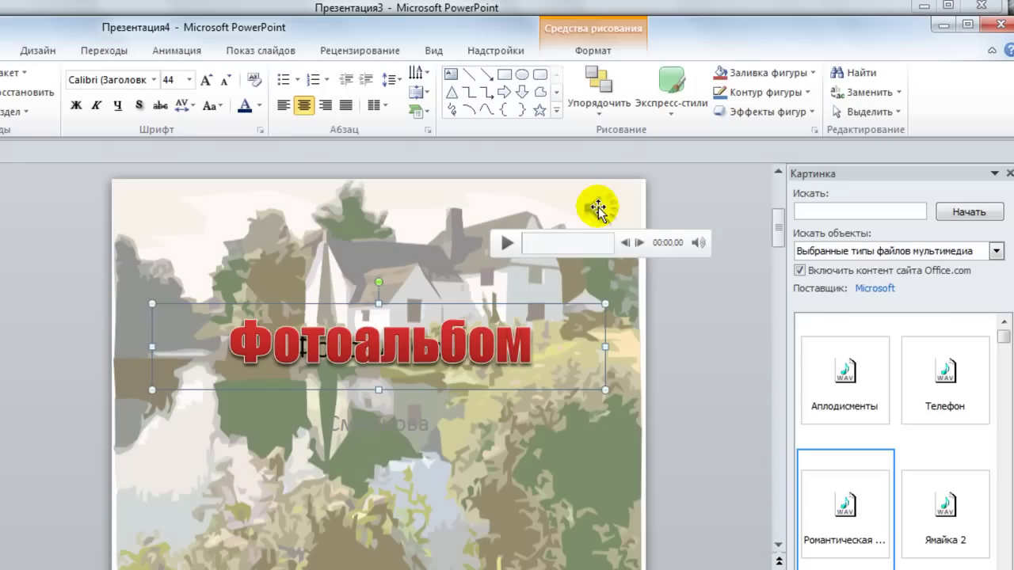
left_click(598, 208)
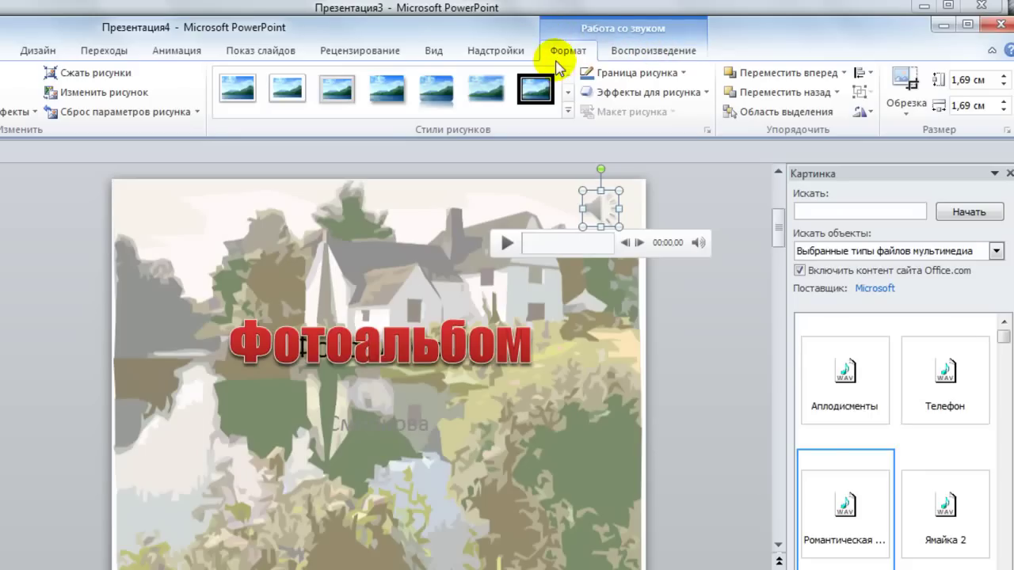
Set the title music to hide during the show, start automatically, loop, rewind, and play across slides
left_click(642, 51)
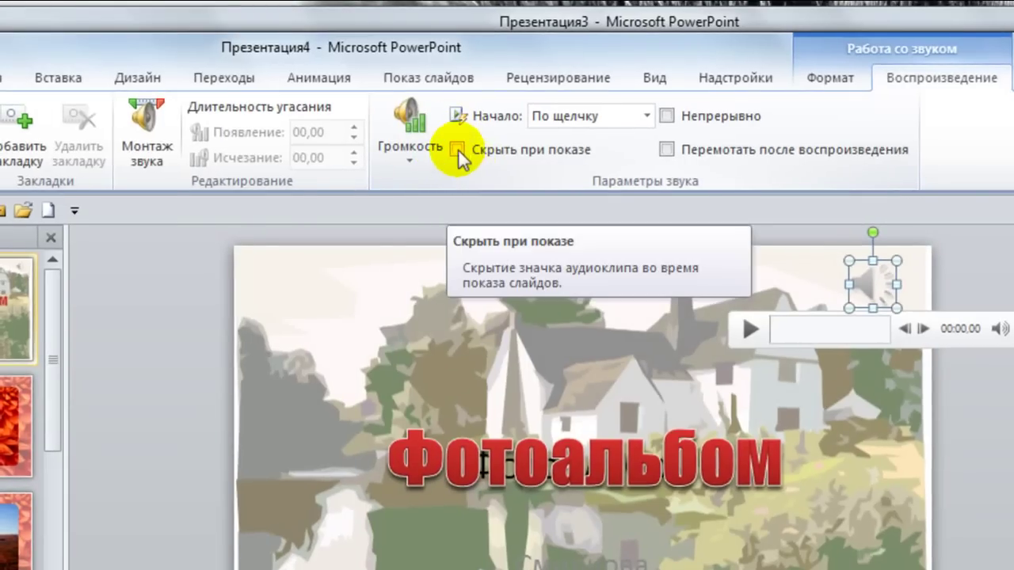
left_click(458, 151)
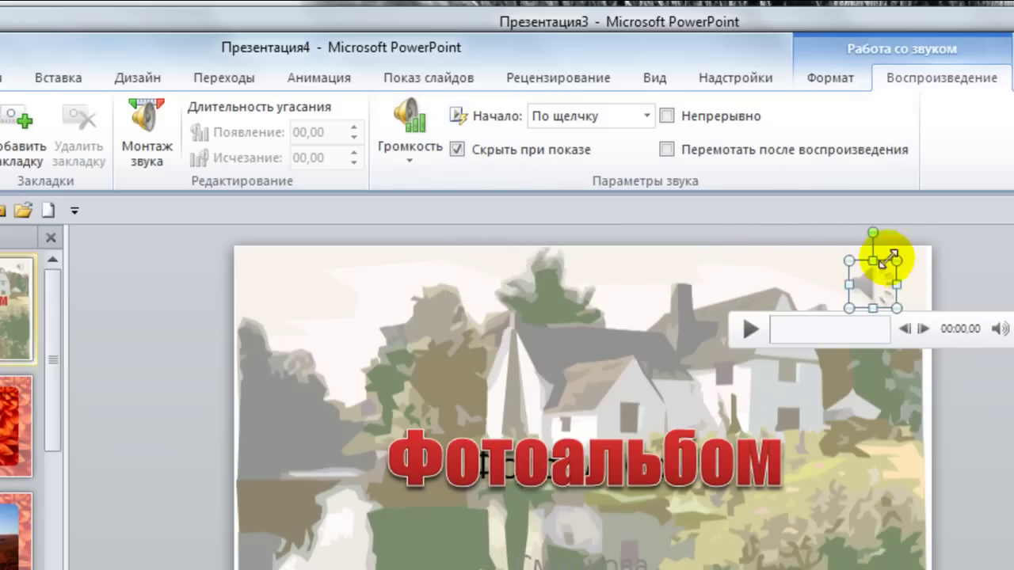
left_click(645, 112)
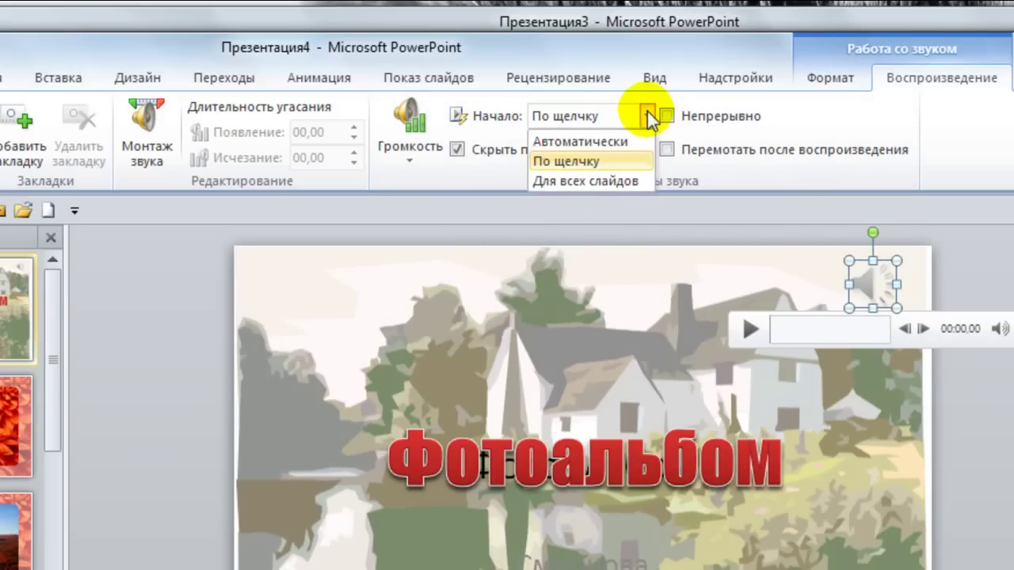
left_click(628, 142)
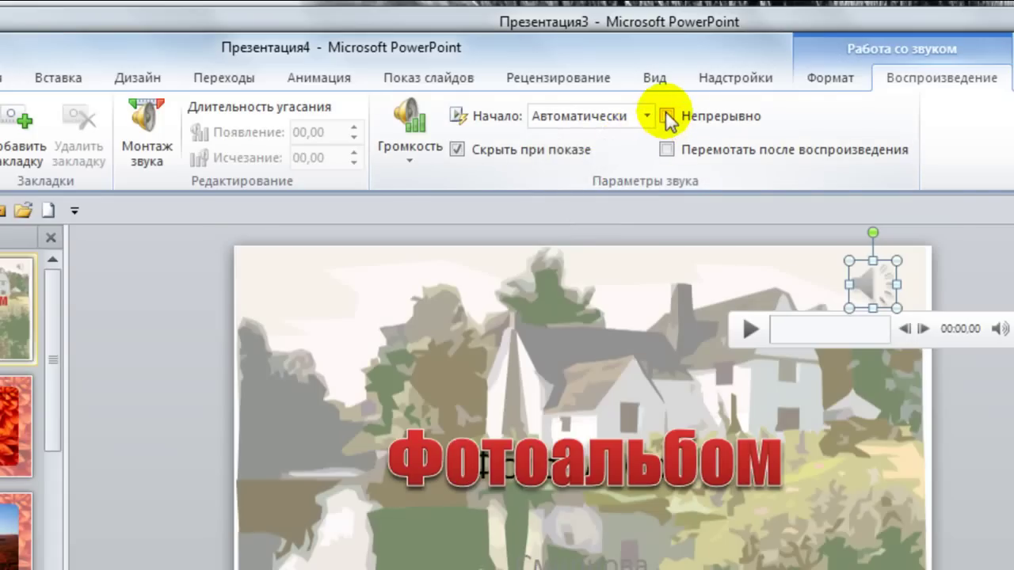
left_click(668, 116)
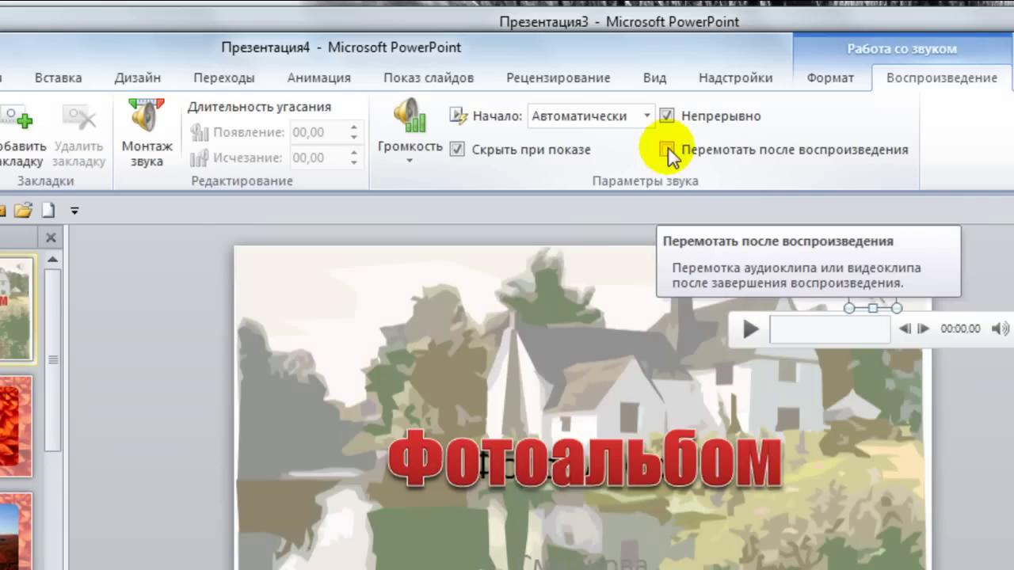
left_click(668, 148)
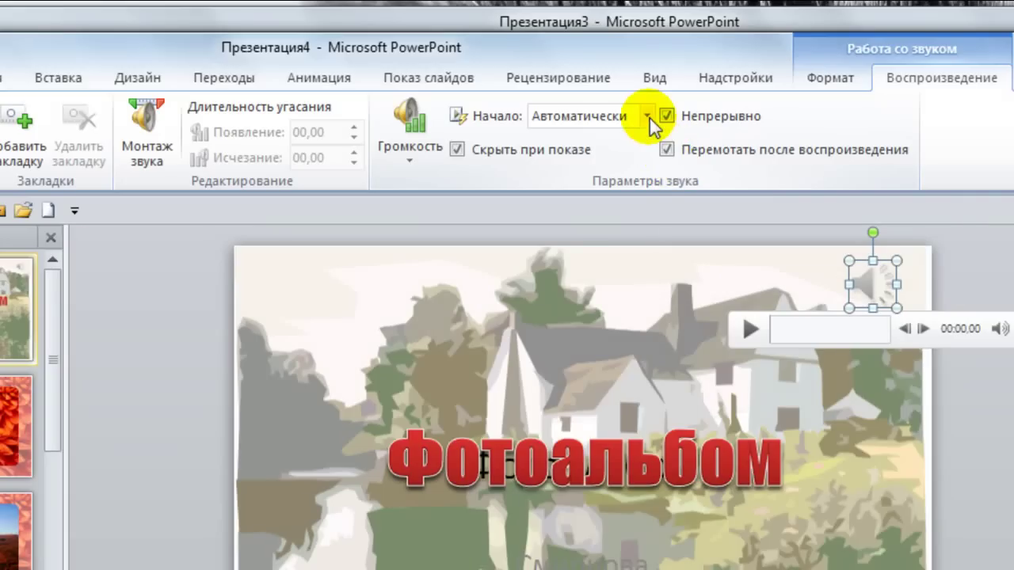
left_click(648, 116)
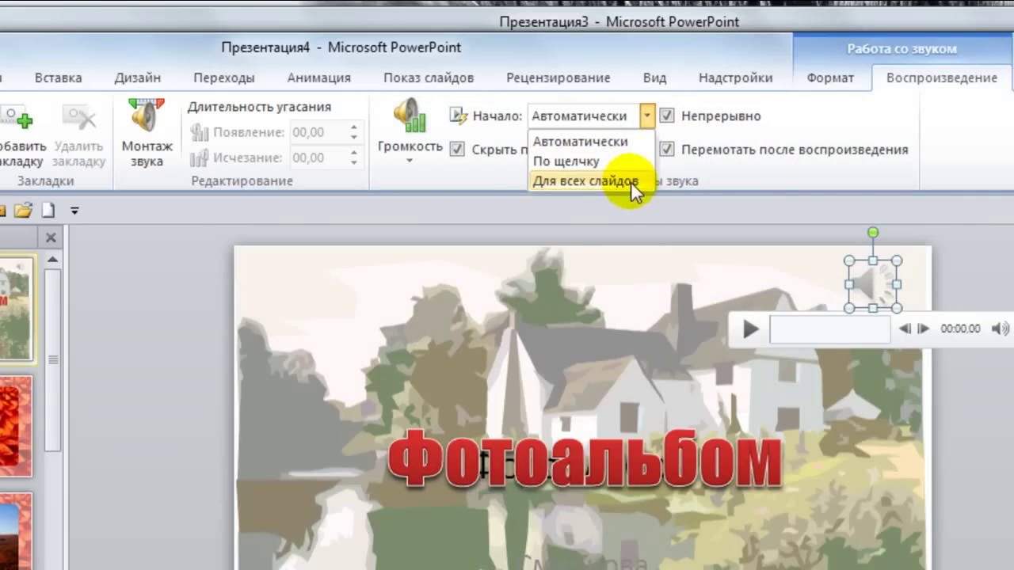
left_click(631, 181)
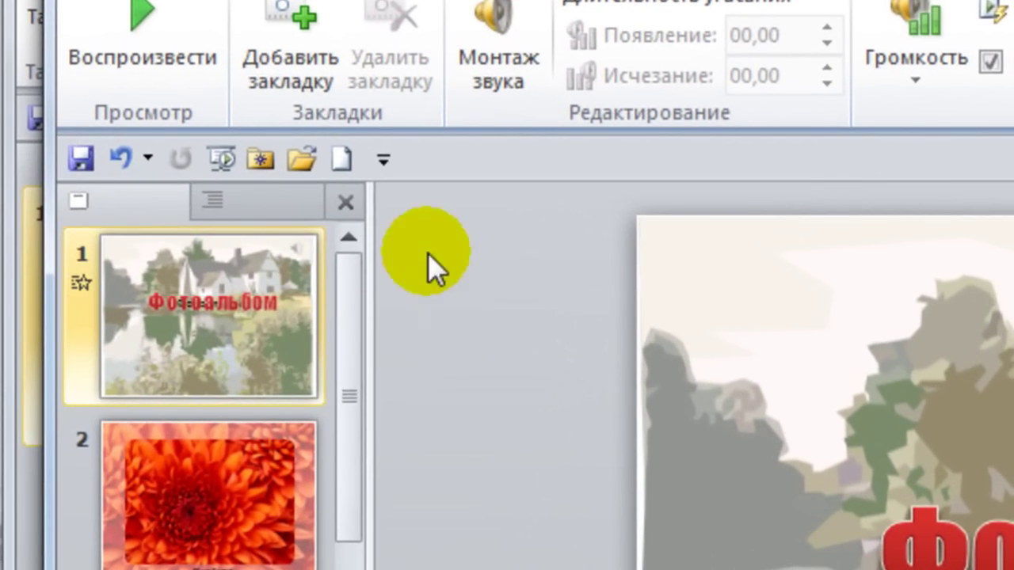
Preview the slide show, then give title slide 1 the Появление transition
left_click(223, 158)
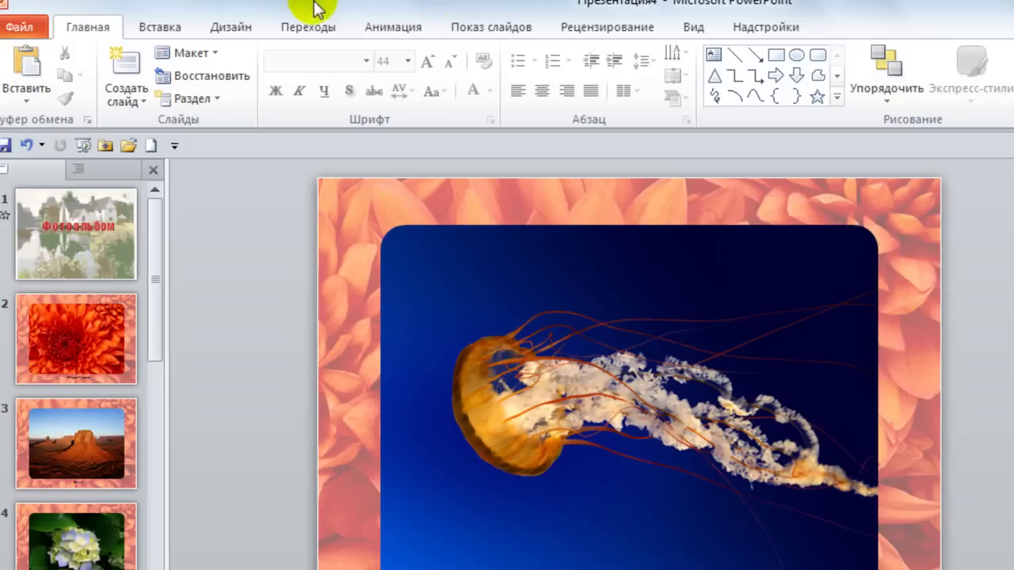
left_click(316, 30)
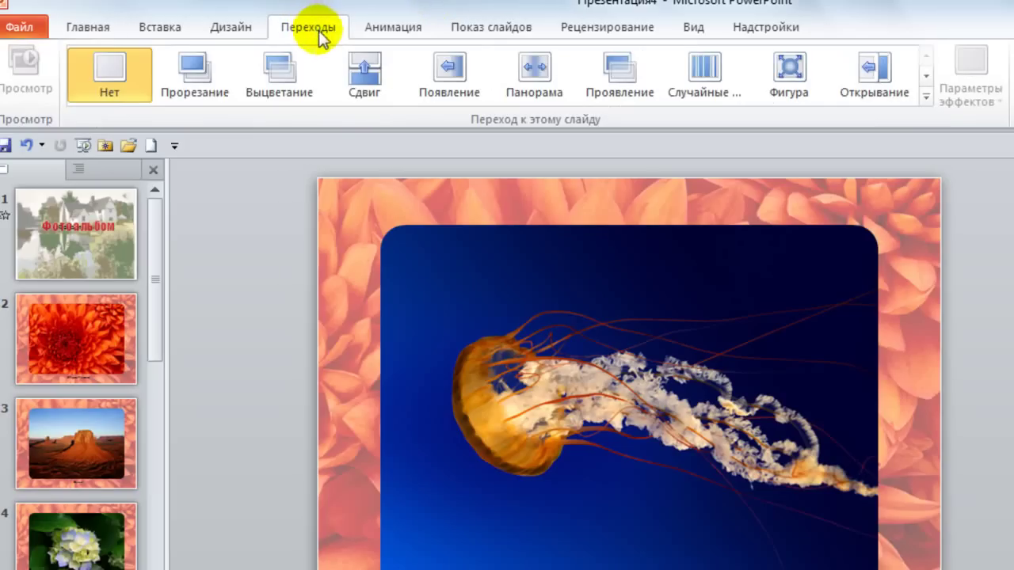
left_click(80, 241)
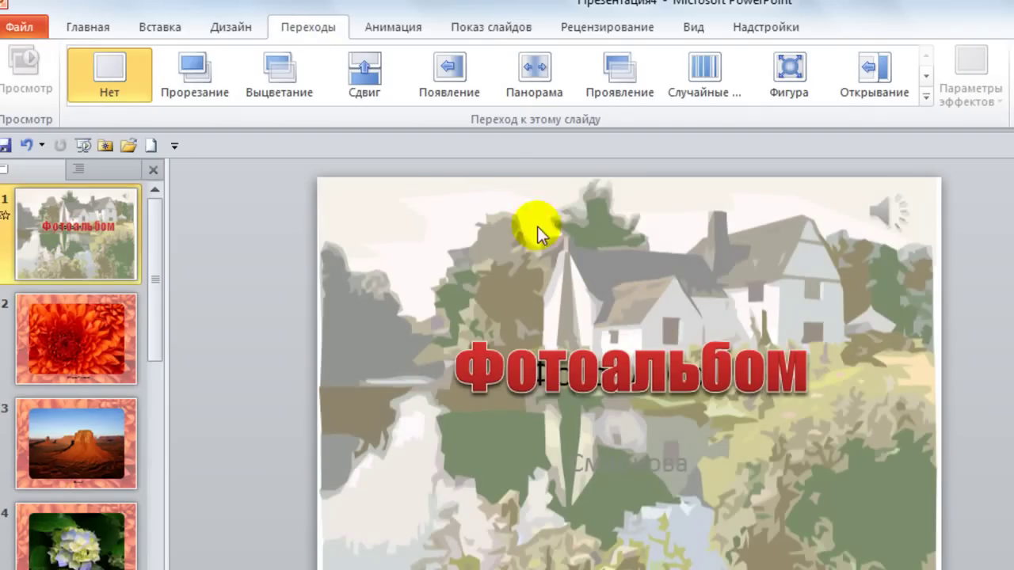
left_click(453, 67)
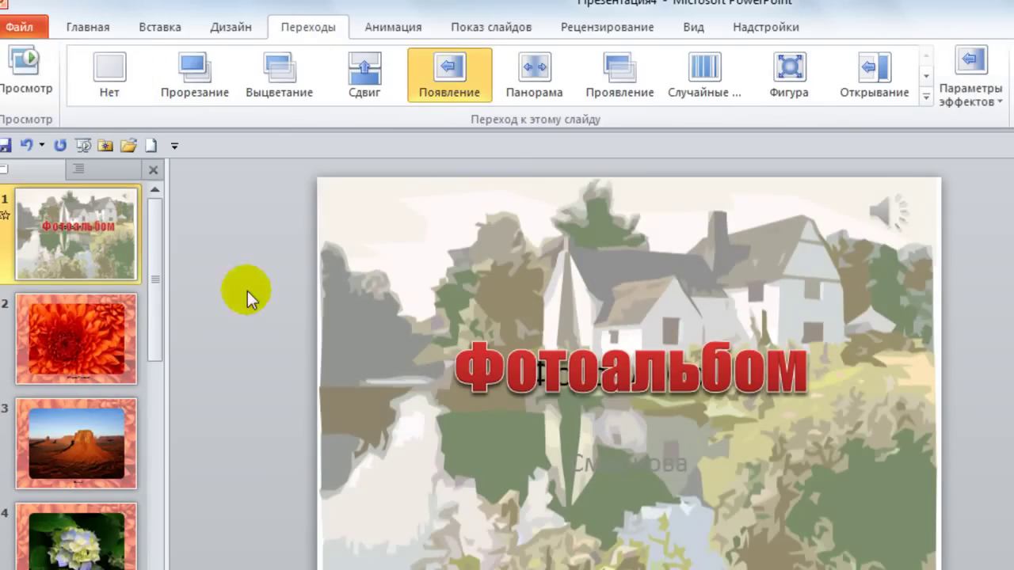
Apply Проявление to slide 2, Открывание to slide 3, Растворение to slide 4 and Часы to slide 5
left_click(96, 341)
left_click(626, 73)
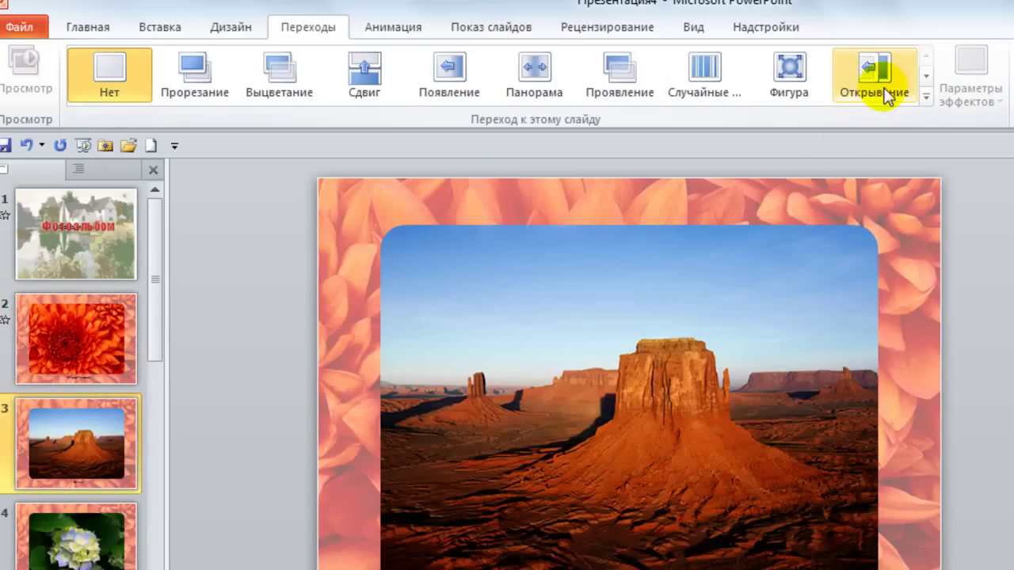
left_click(875, 72)
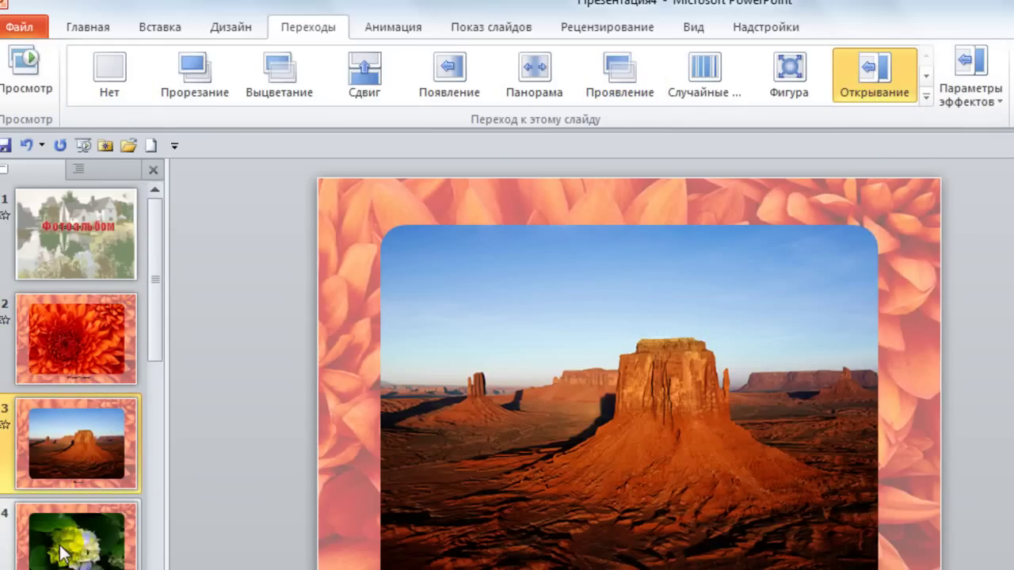
left_click(76, 534)
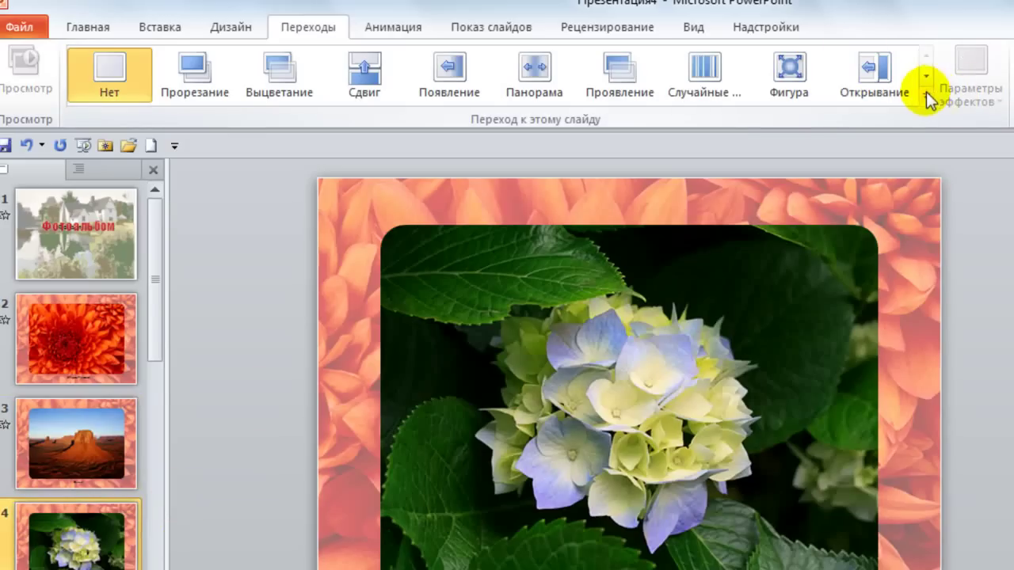
left_click(925, 95)
left_click(111, 212)
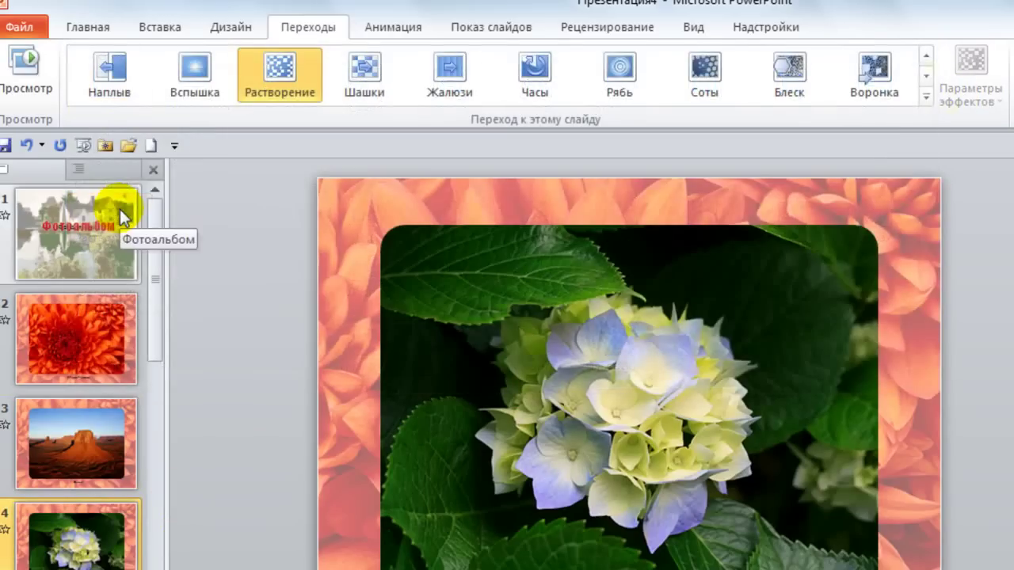
key("Down")
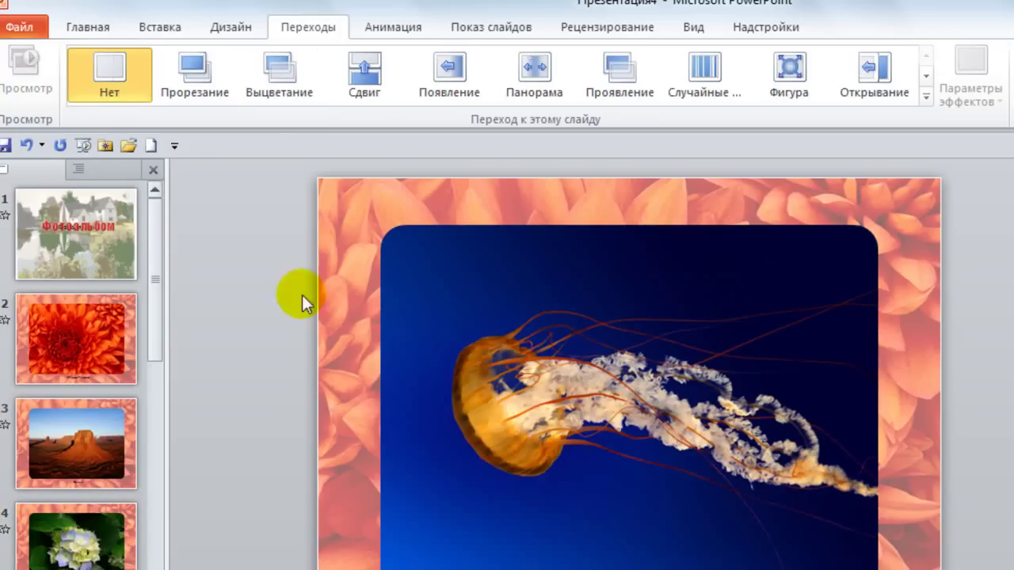
left_click(924, 94)
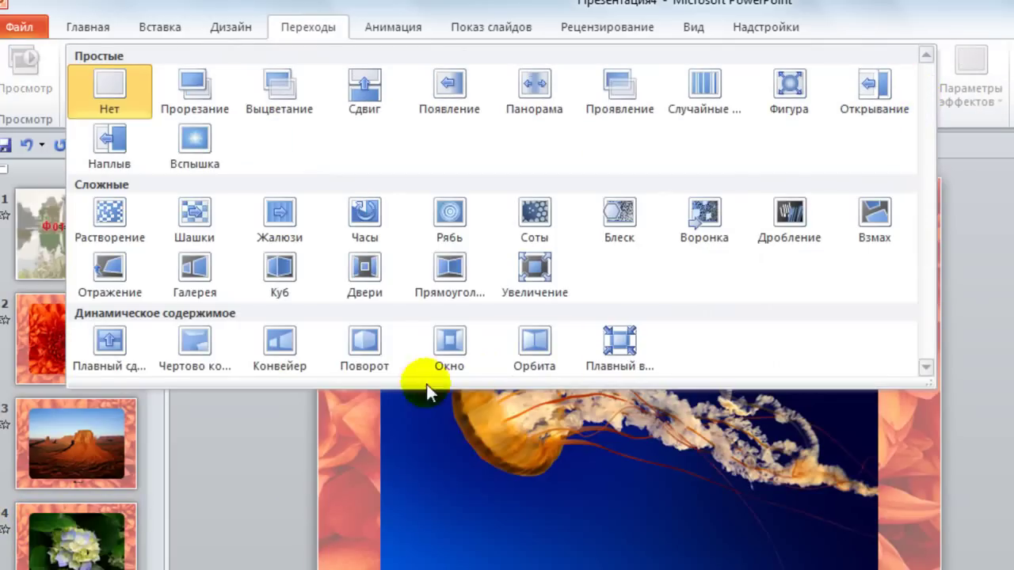
left_click(366, 223)
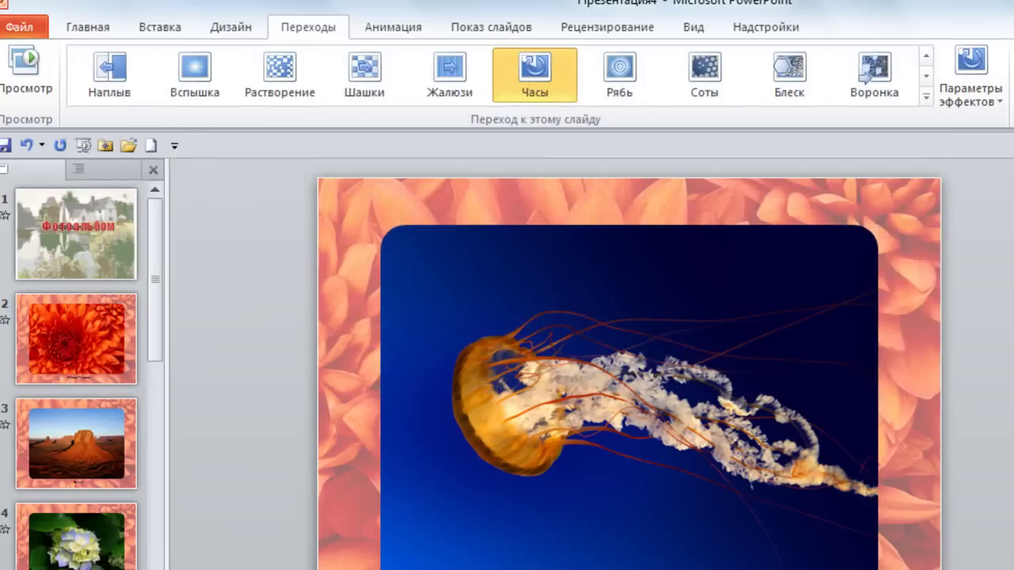
Give slide 6 (koala) the Взмах transition and slide 9 (lighthouse) the Открывание transition
scroll(76, 443, "down", 2)
scroll(76, 444, "down", 2)
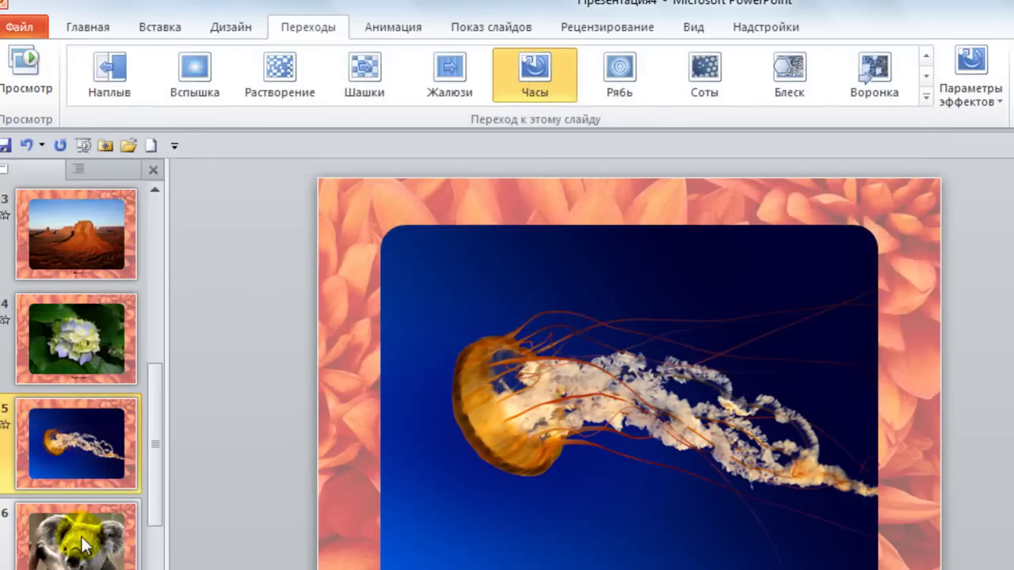
left_click(79, 536)
left_click(925, 96)
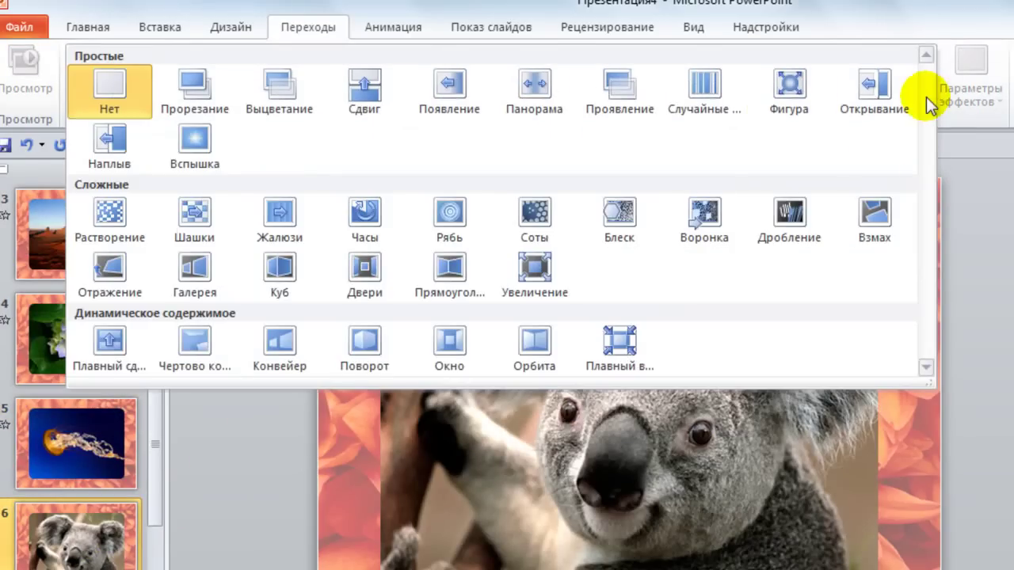
left_click(876, 213)
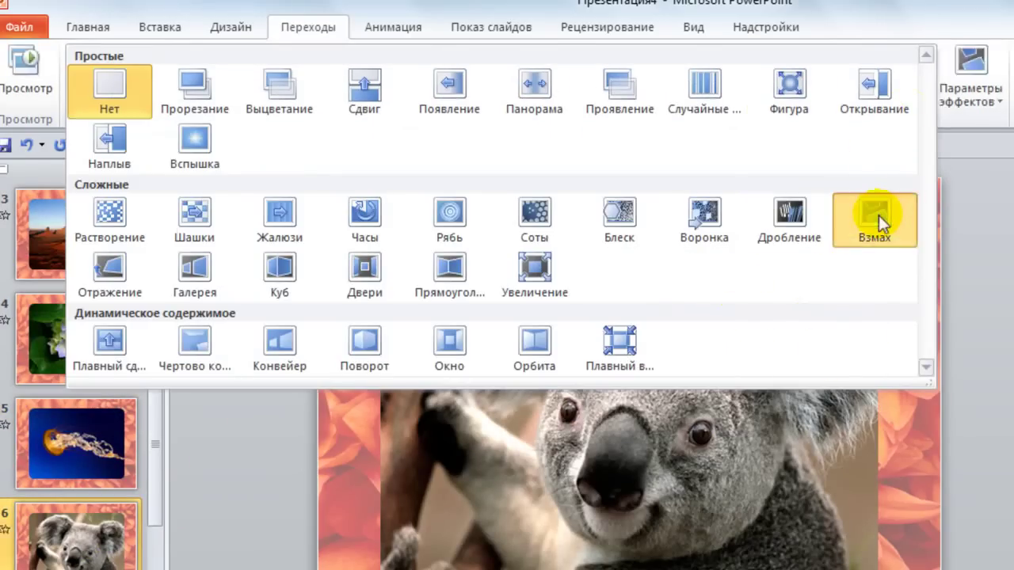
key("Down")
key("Down")
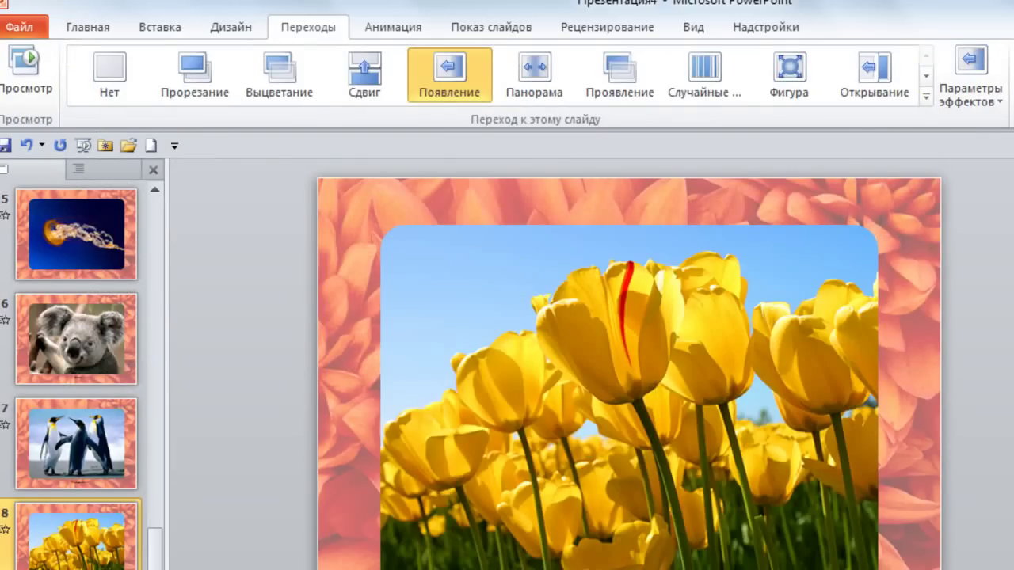
key("Down")
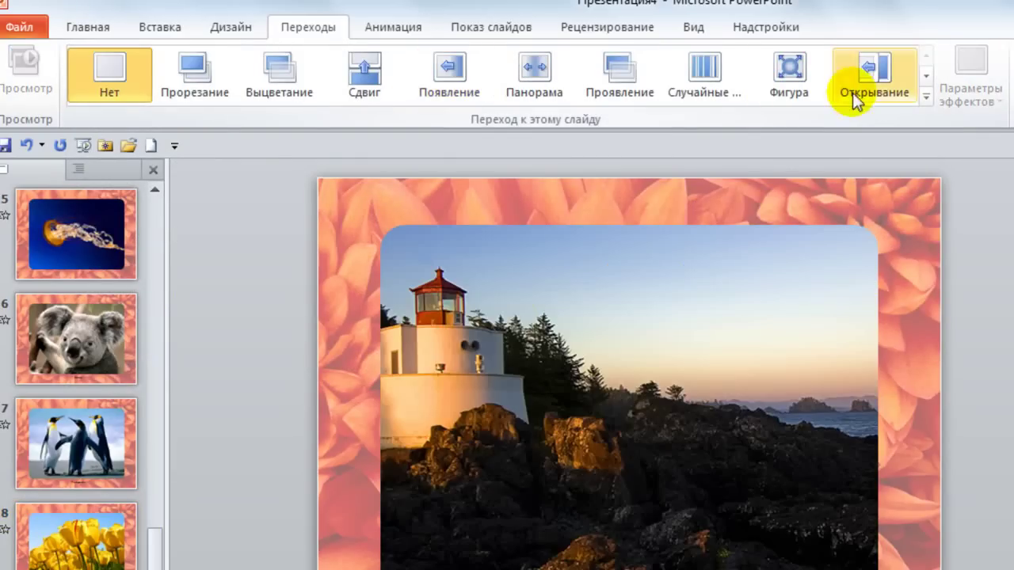
left_click(872, 73)
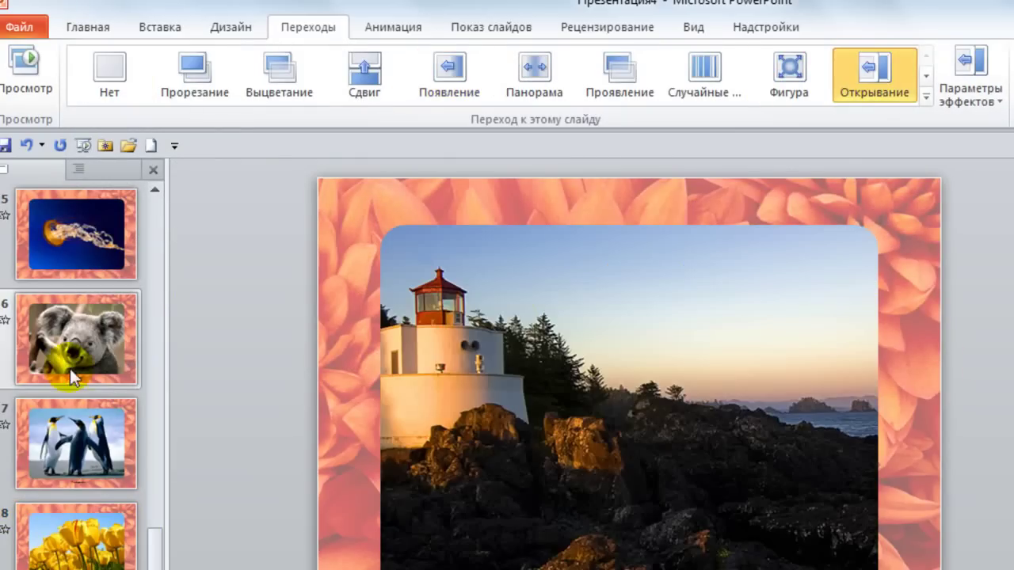
scroll(70, 368, "up", 5)
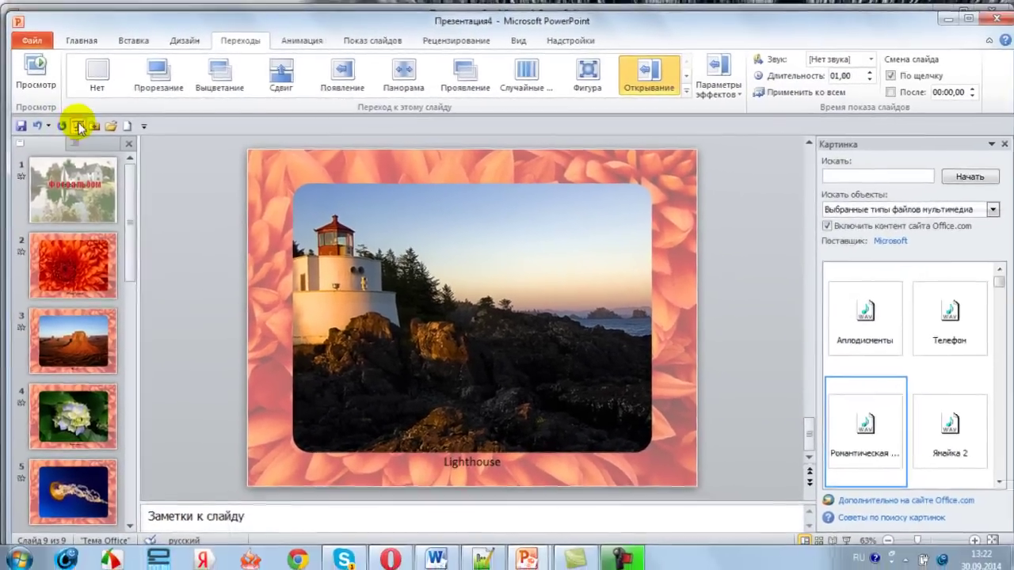
left_click(79, 135)
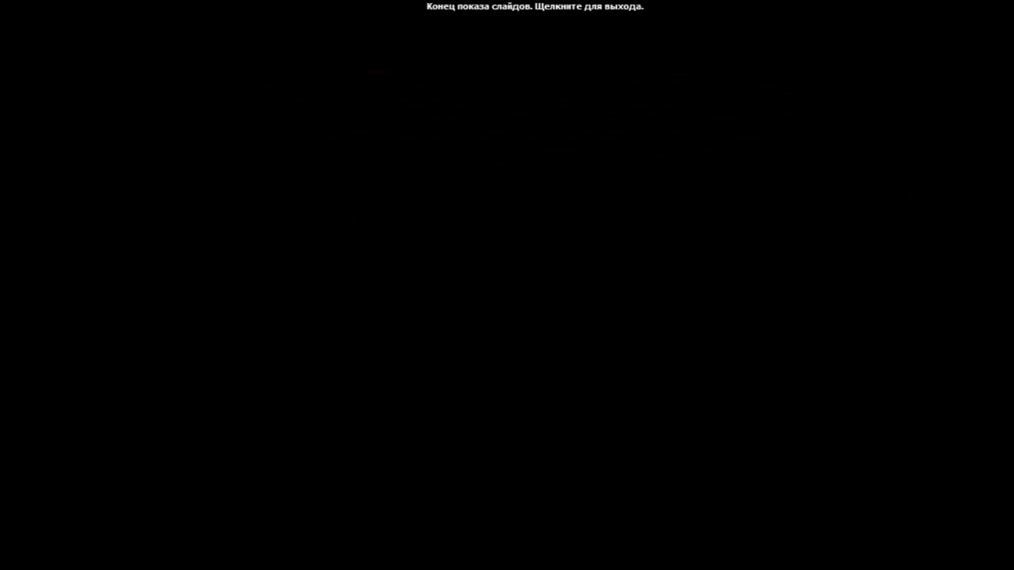
left_click(846, 536)
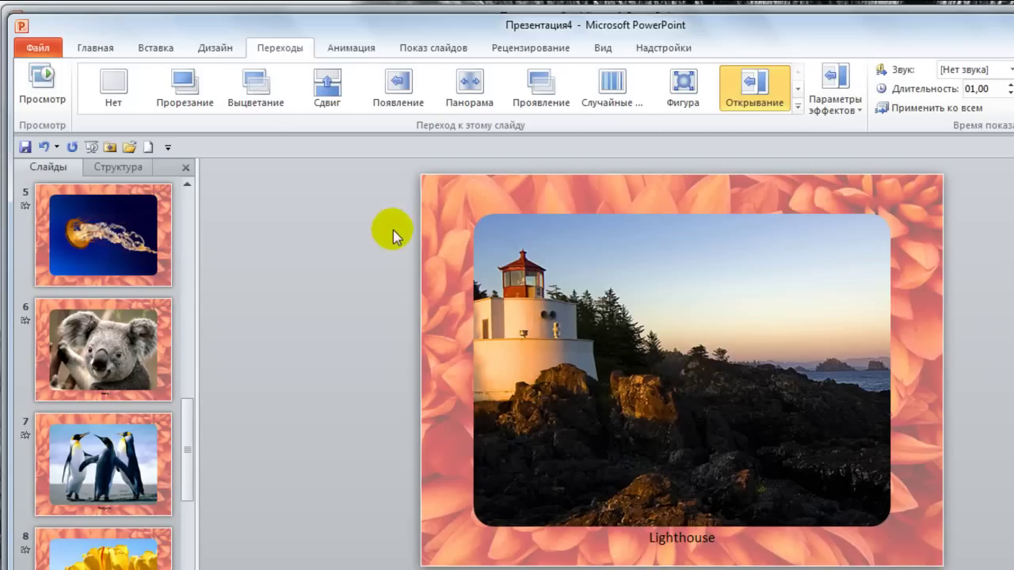
Record slide timings from the first slide, with narrations and laser pointer unchecked
left_click(441, 49)
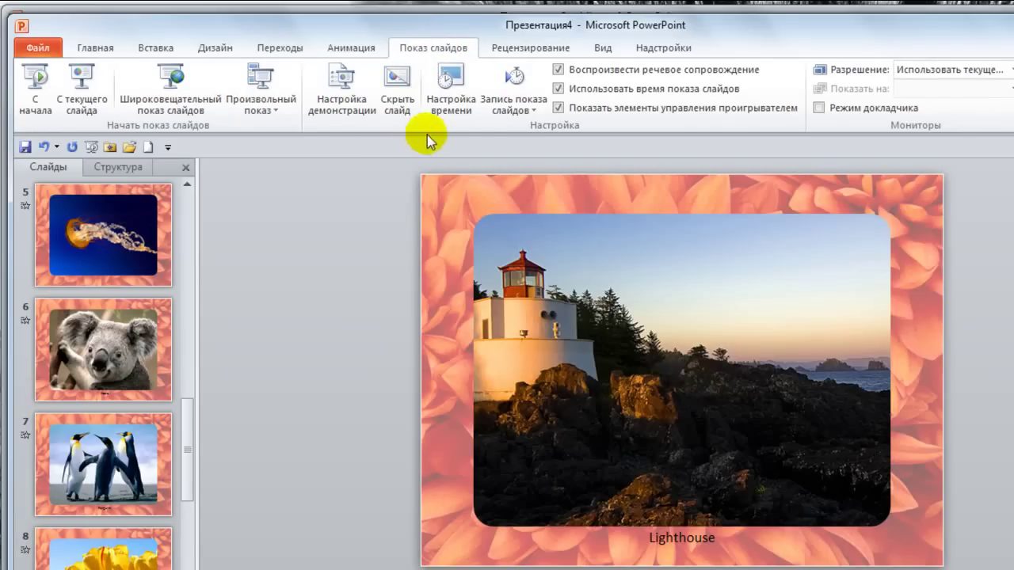
left_click(536, 115)
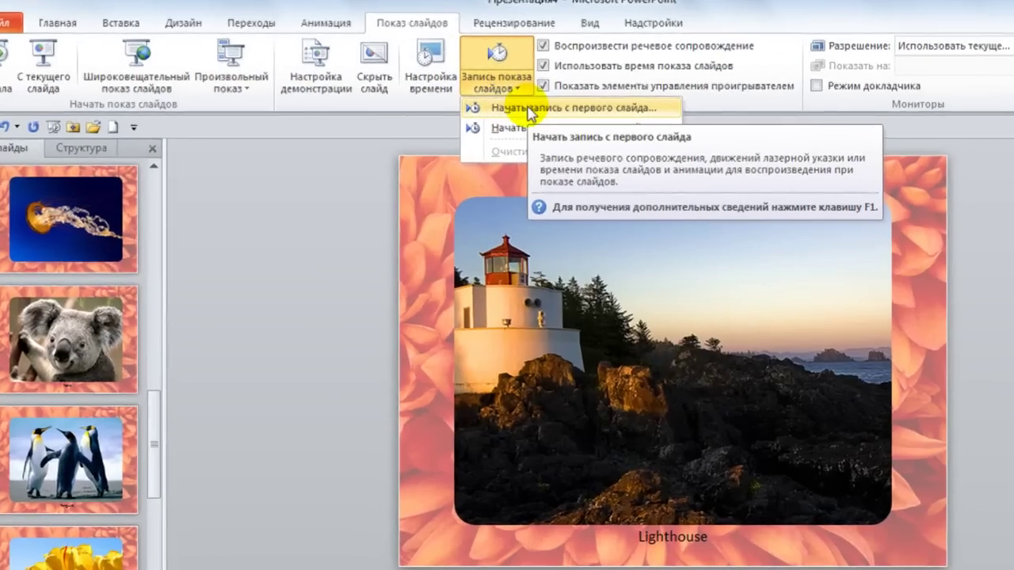
left_click(544, 128)
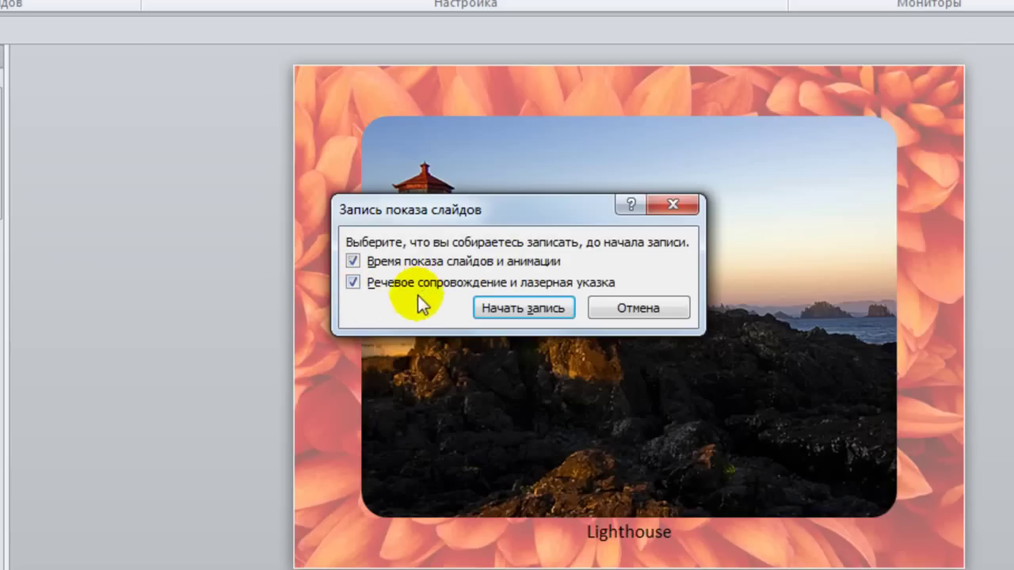
left_click(353, 284)
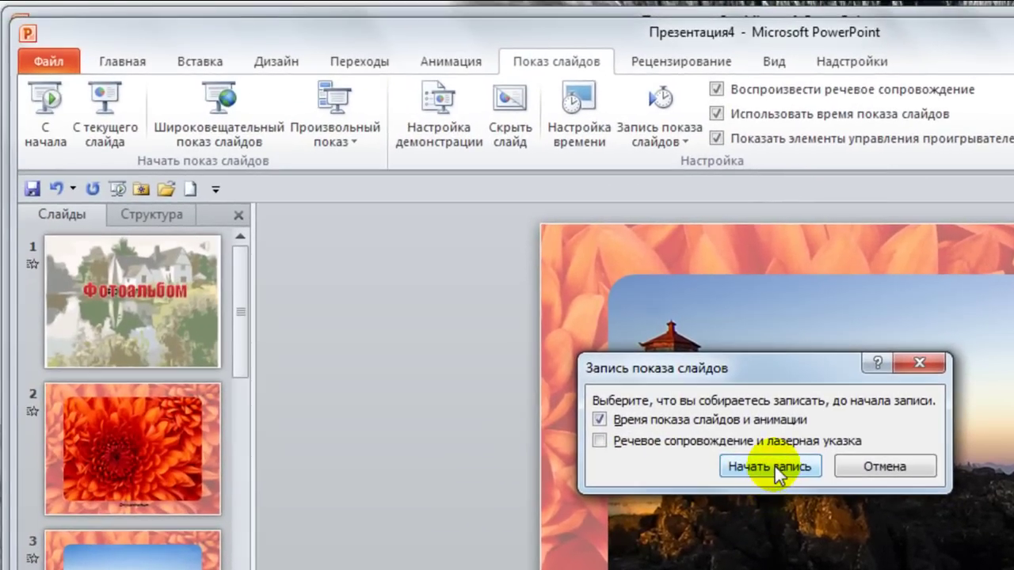
left_click(775, 467)
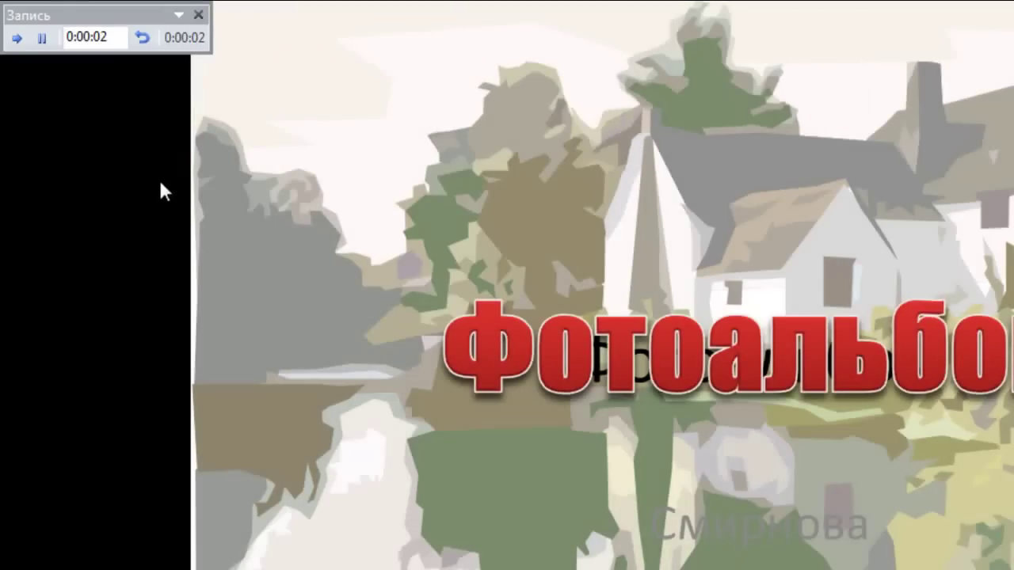
Pause the timing recording on the Фотоальбом title slide at 0:00:04
left_click(42, 38)
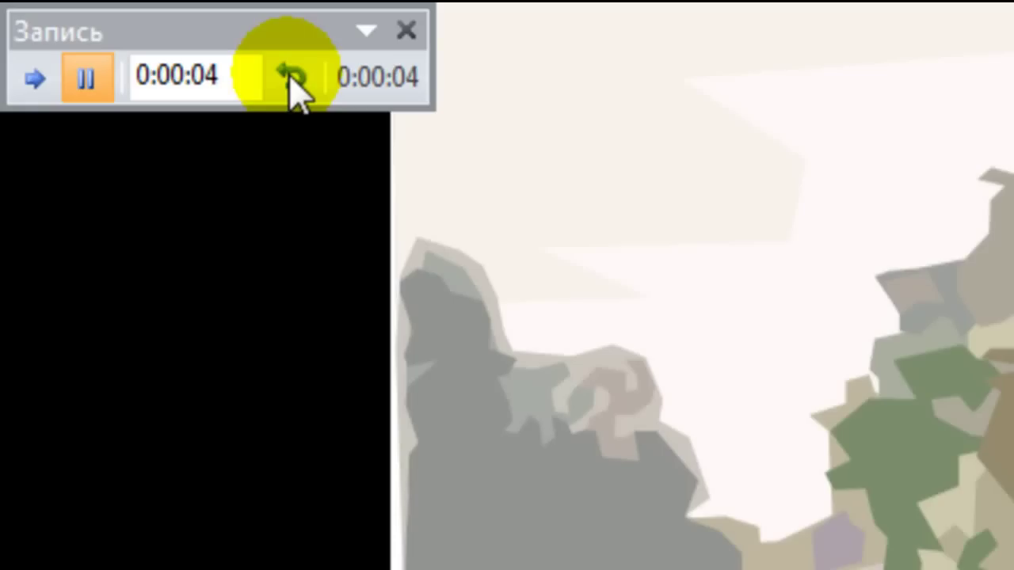
left_click(33, 76)
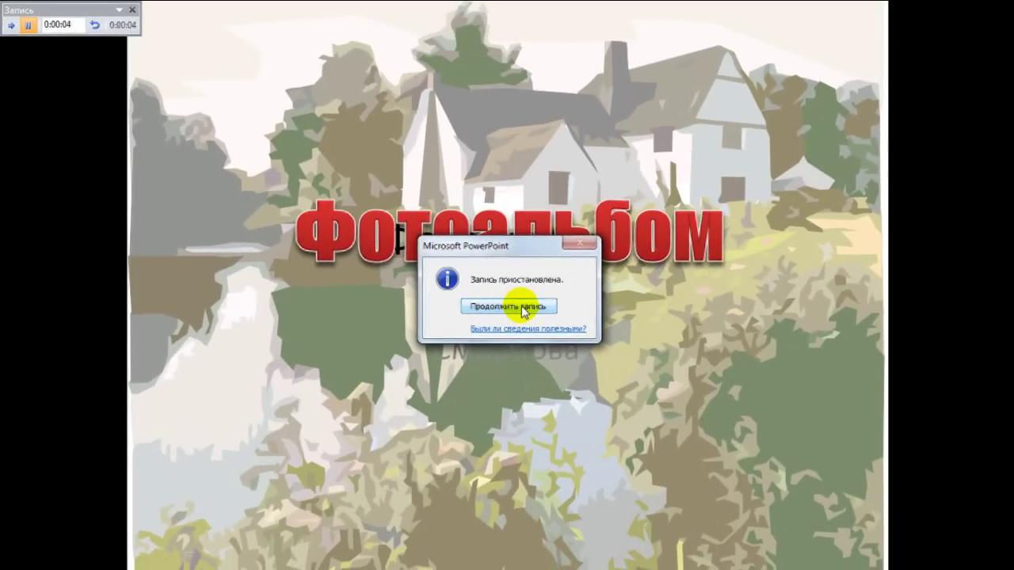
Resume recording and step through all nine album slides, ending at a total of 0:00:35
left_click(522, 309)
left_click(12, 24)
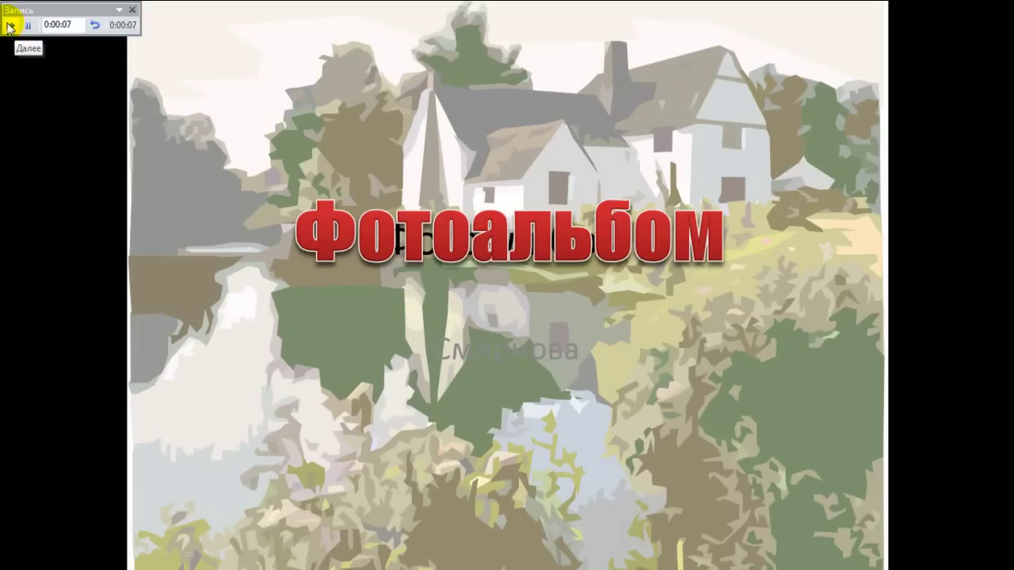
left_click(11, 26)
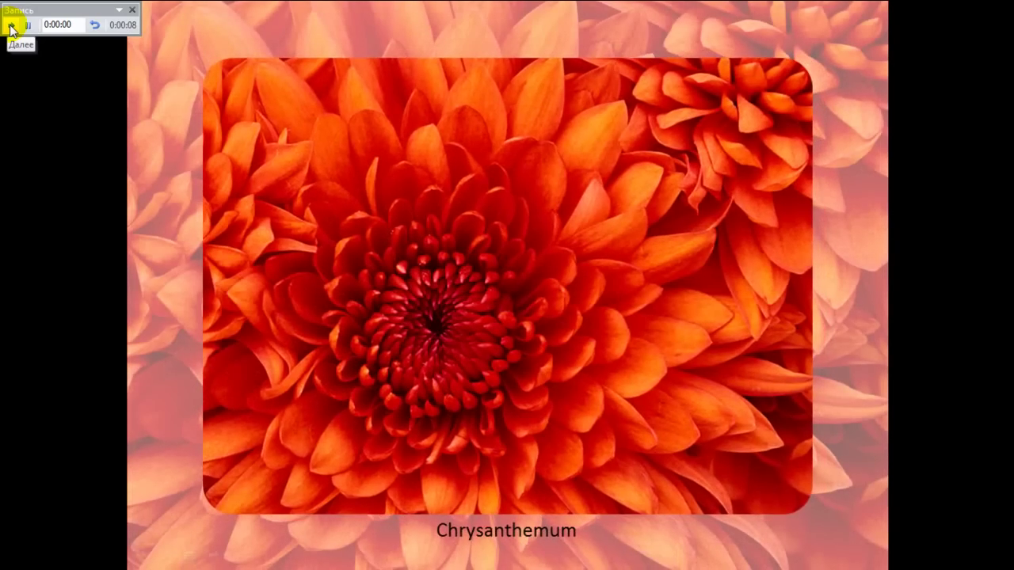
left_click(10, 28)
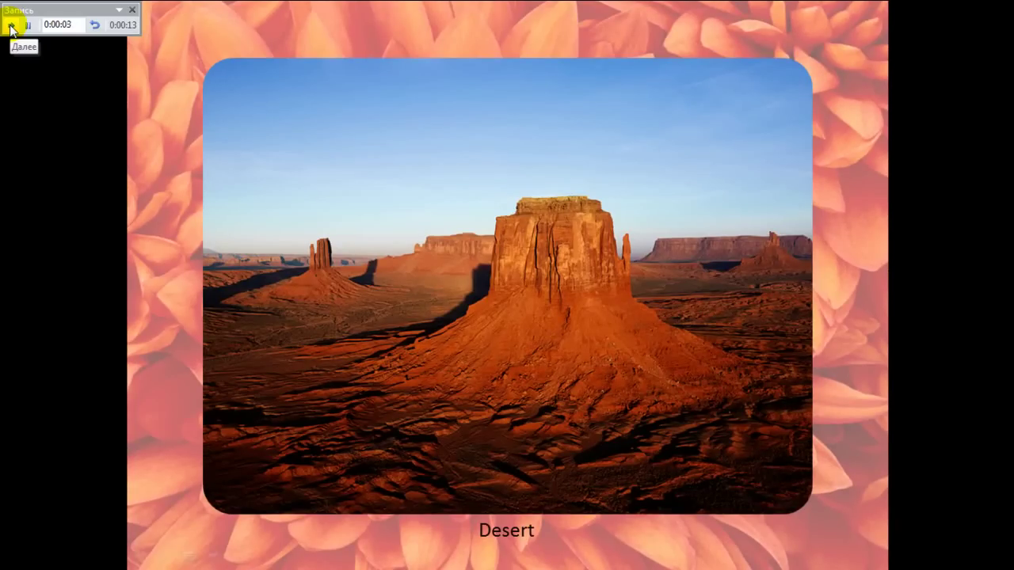
left_click(10, 29)
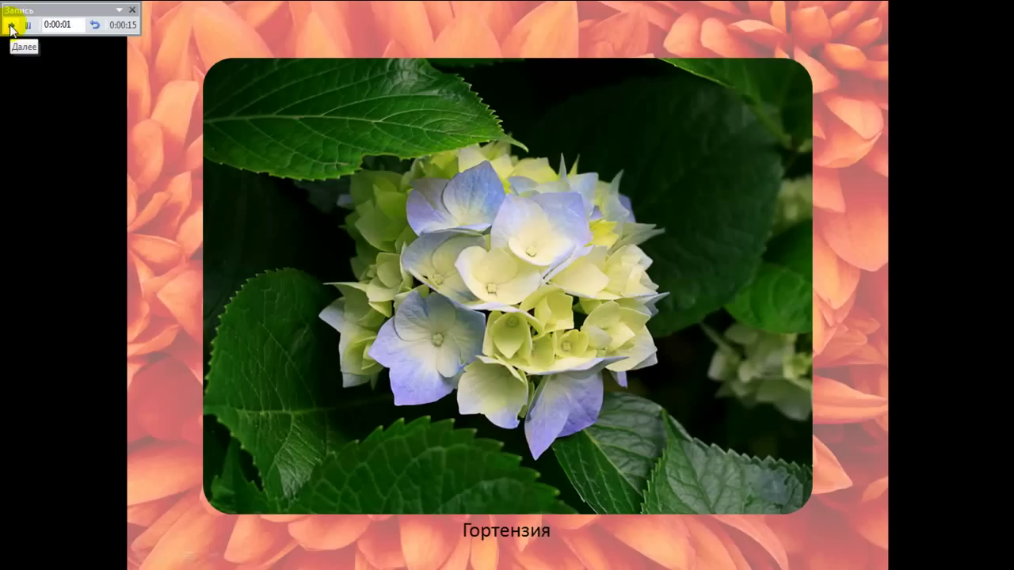
left_click(10, 28)
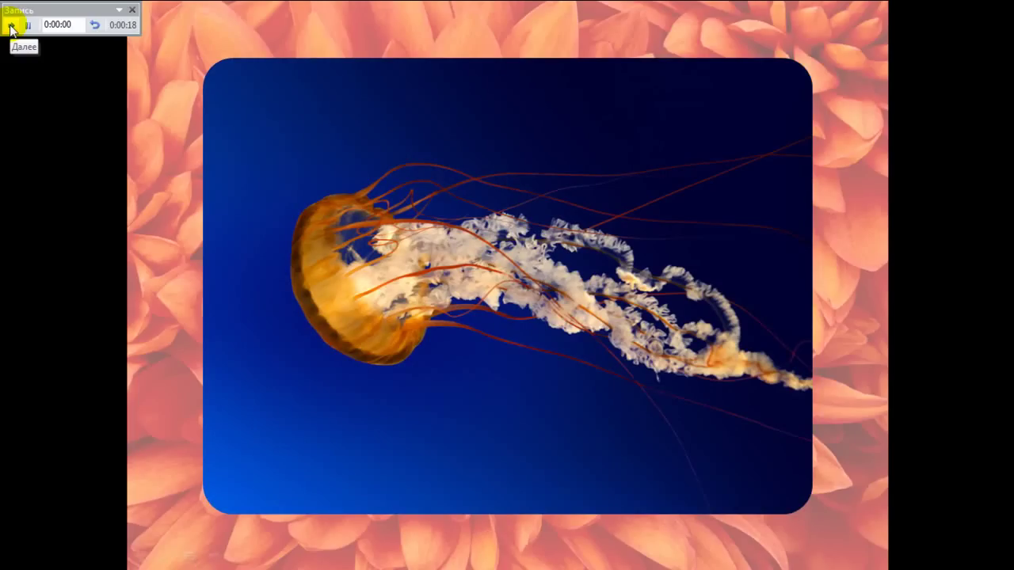
left_click(10, 28)
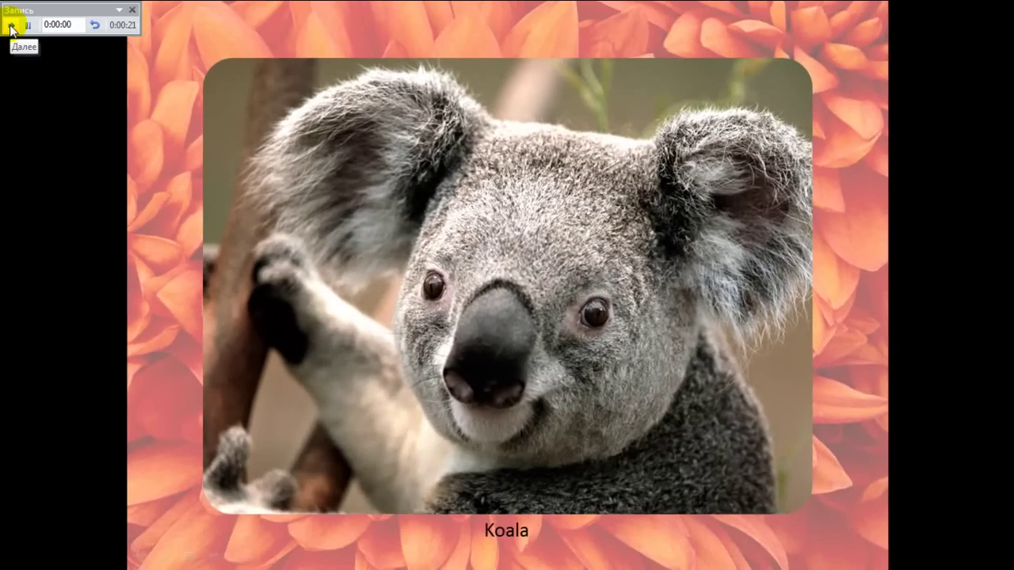
left_click(10, 28)
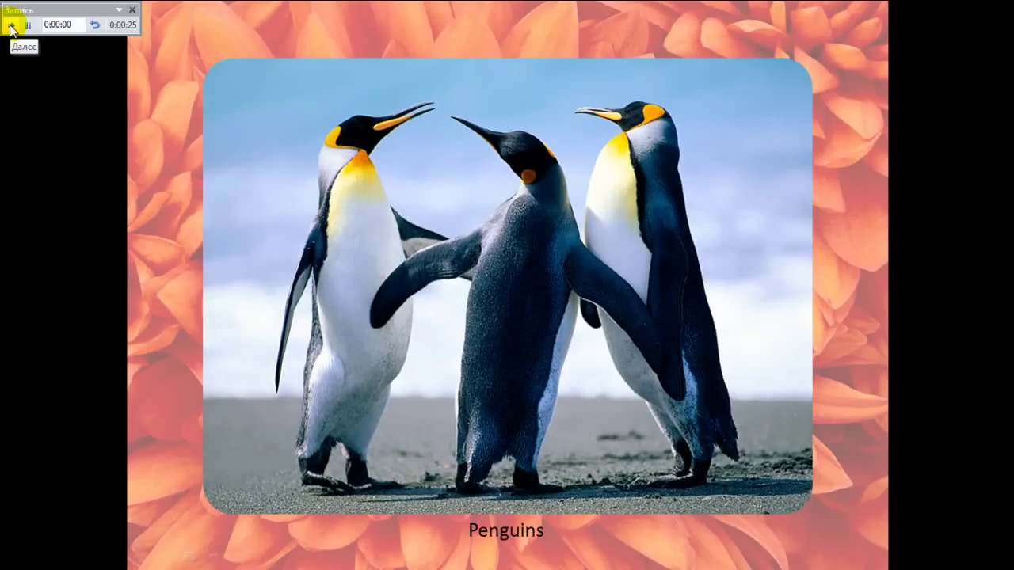
left_click(10, 29)
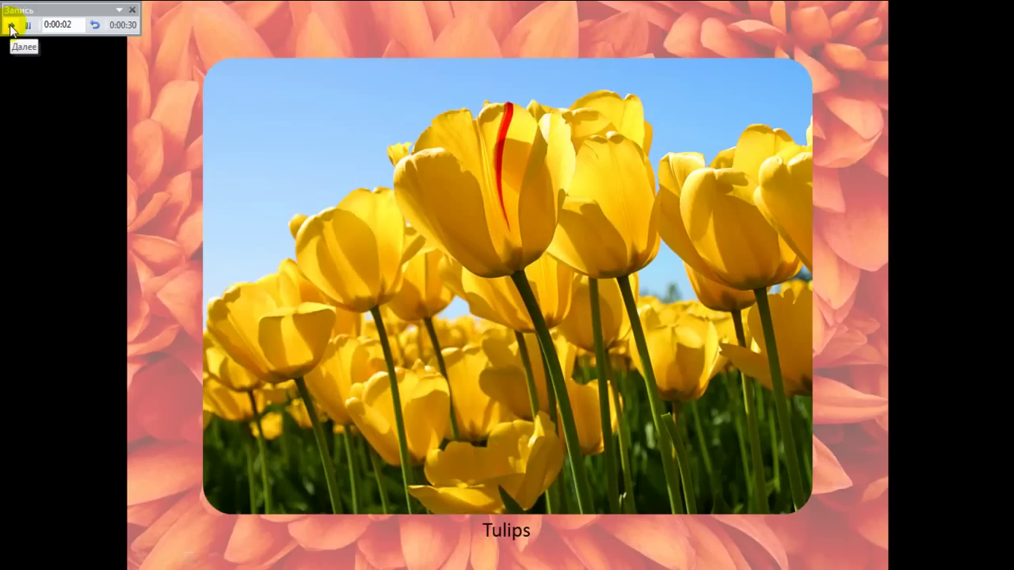
left_click(11, 30)
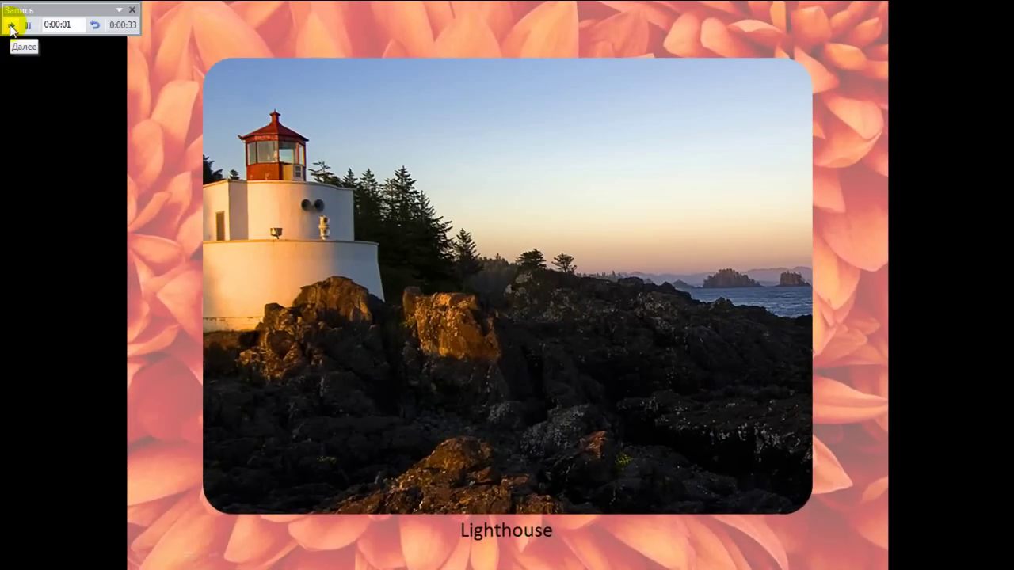
left_click(10, 30)
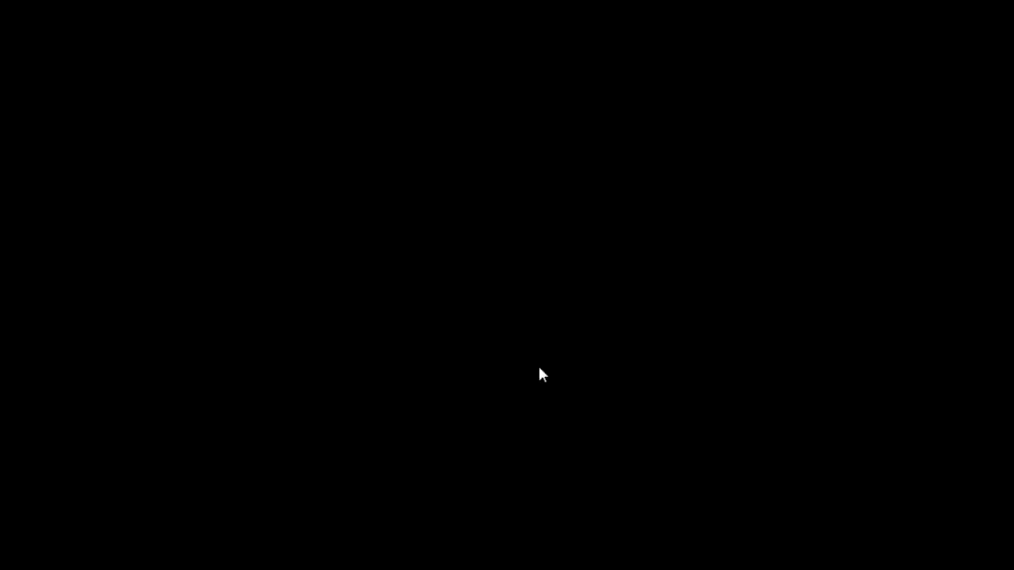
Keep the recorded slide timings and save the album as Фотоальбом in Documents
left_click(538, 368)
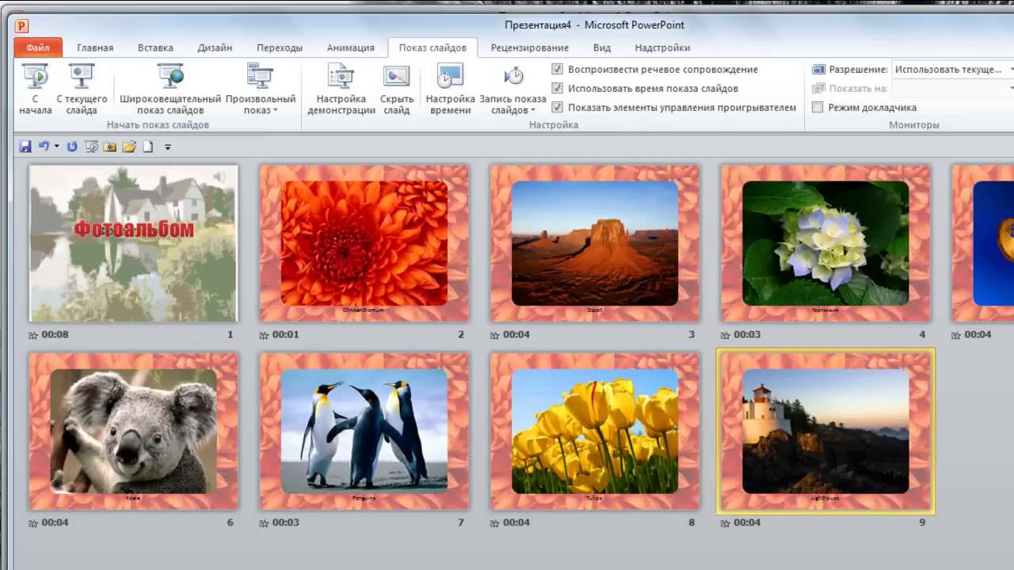
left_click(38, 49)
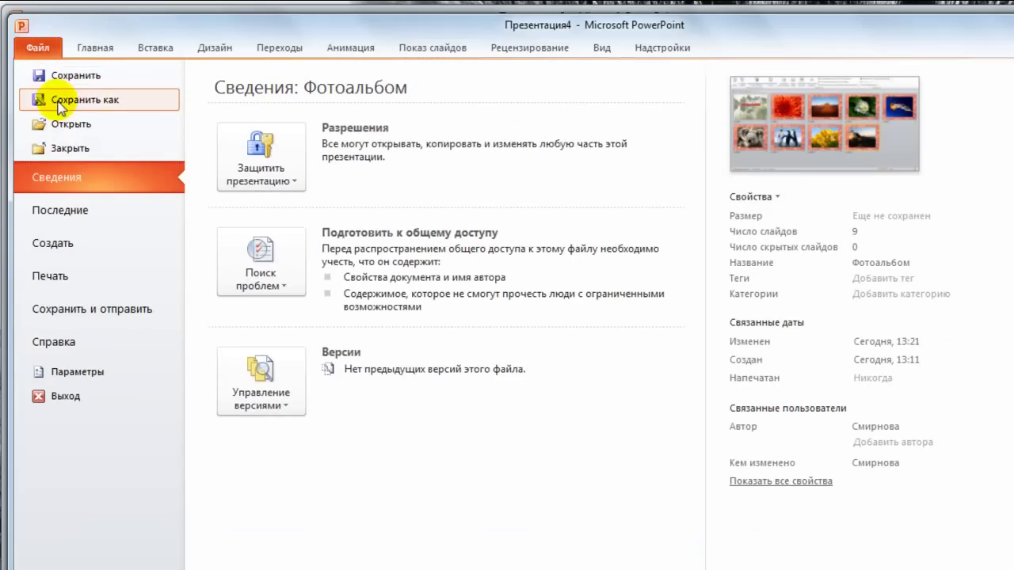
key("Escape")
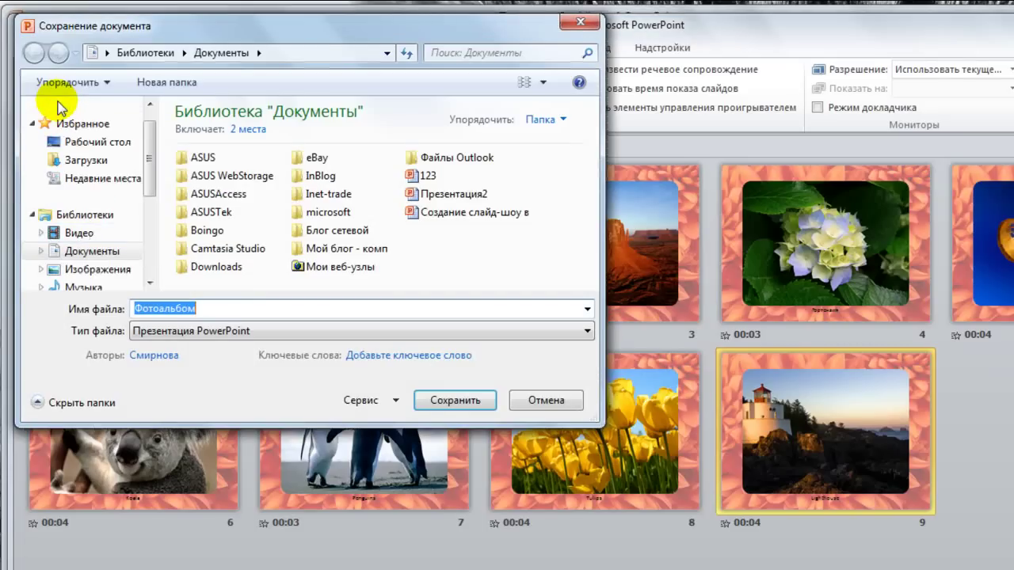
left_click(512, 405)
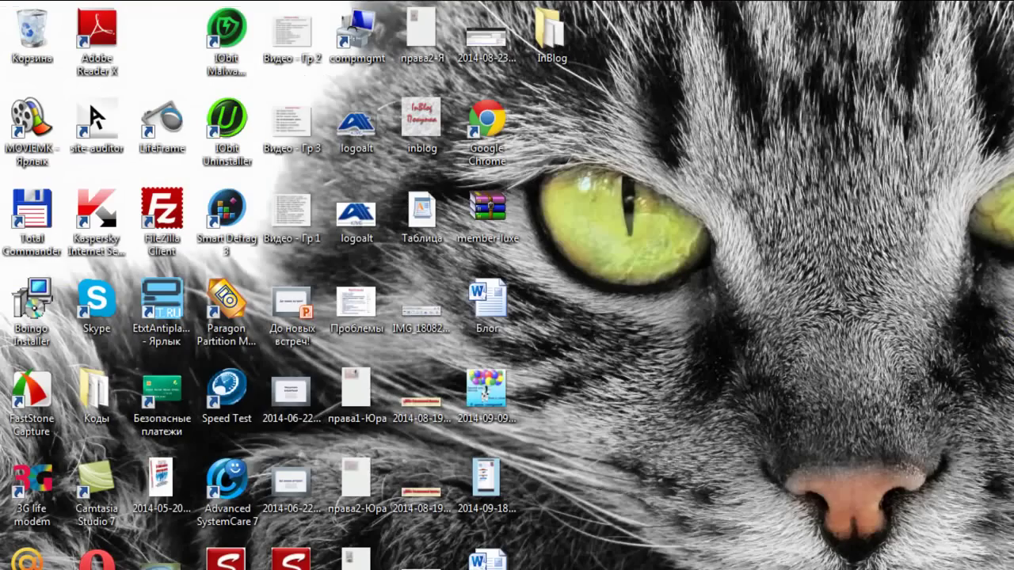
Open the Фотоальбом presentation from the Documents library in PowerPoint
double_click(341, 238)
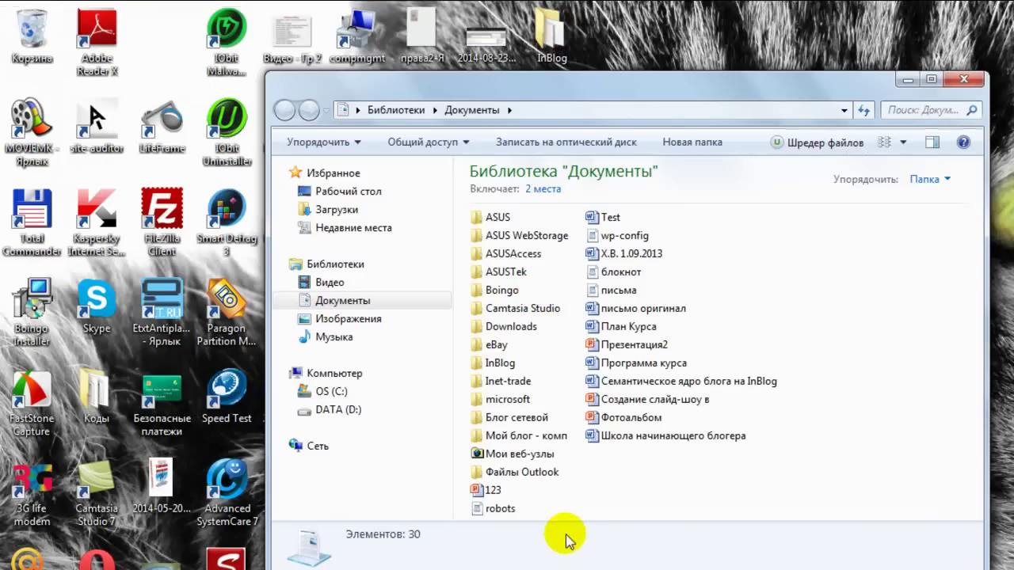
left_click(633, 421)
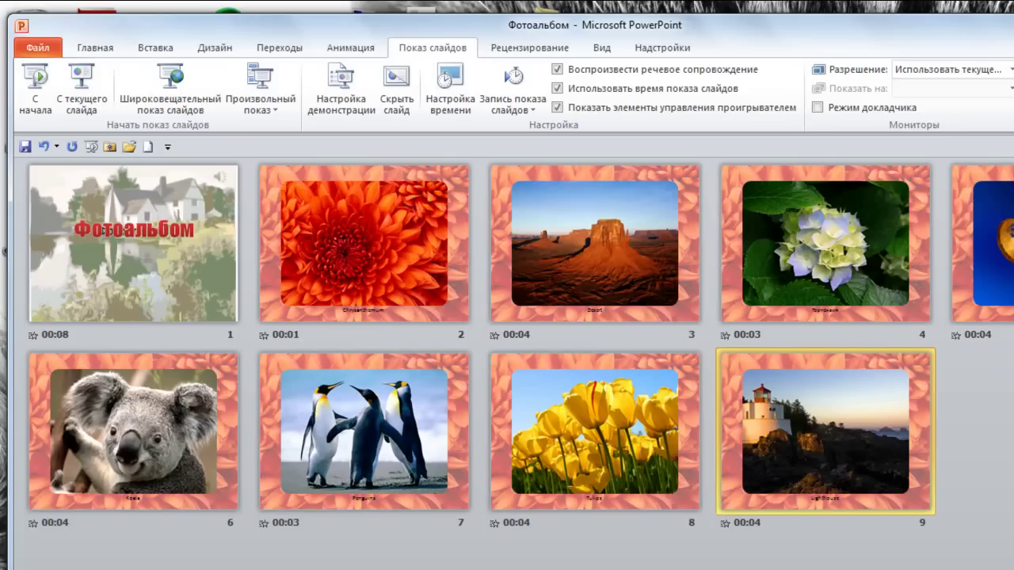
left_click(95, 73)
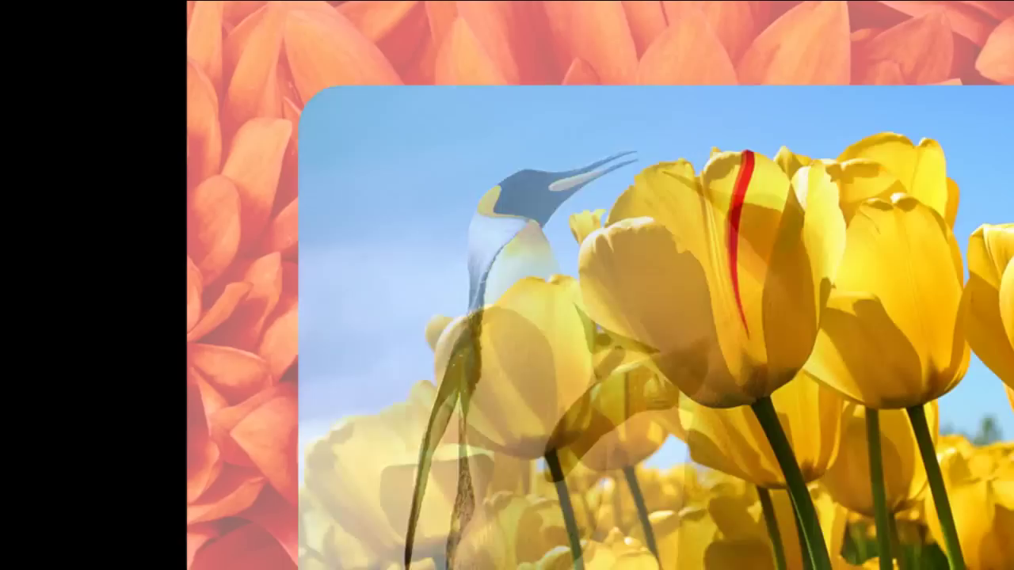
key("Escape")
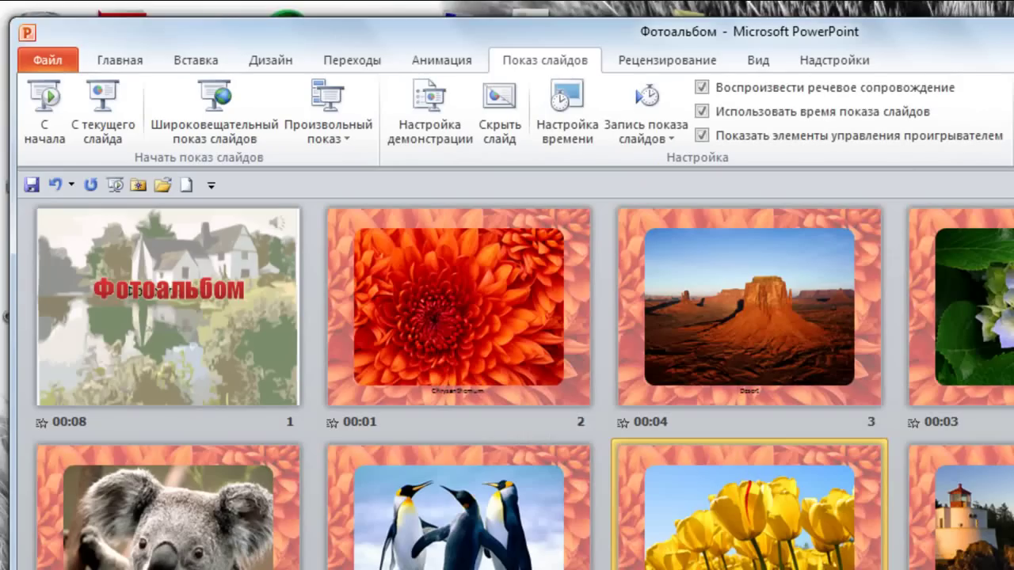